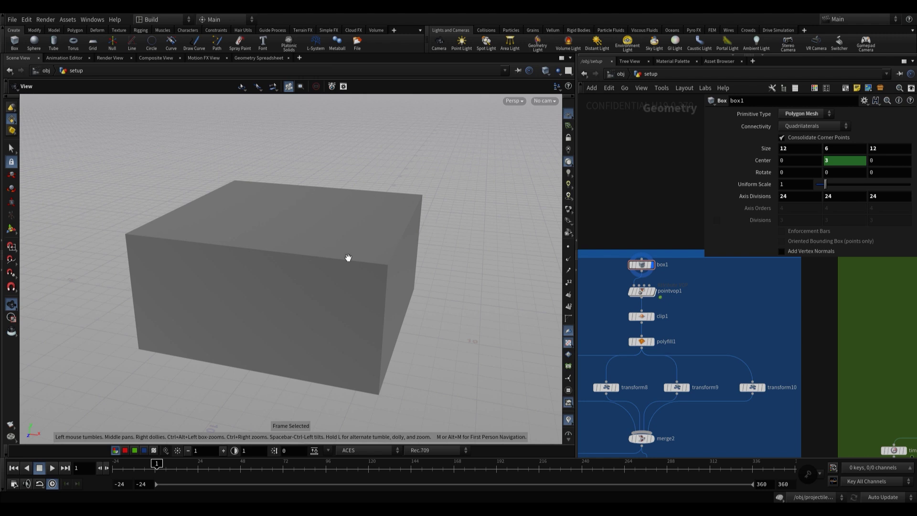
# - Display the pointvop1 result below box1 and open its VOP network, returning to the setup level
pyautogui.click(653, 291)
pyautogui.click(641, 291)
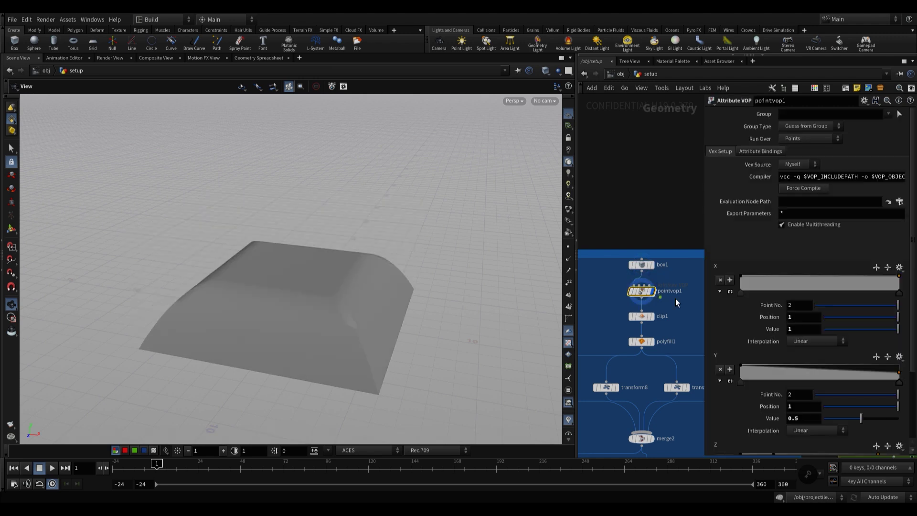
pyautogui.moveTo(636, 296); pyautogui.dragTo(624, 263, button='middle')
pyautogui.scroll(3, 255, 300)
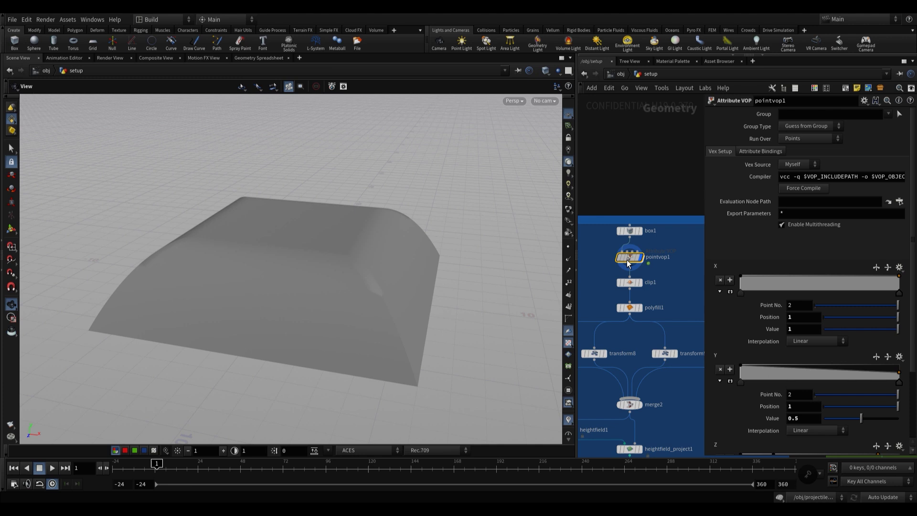
pyautogui.doubleClick(627, 261)
pyautogui.click(651, 74)
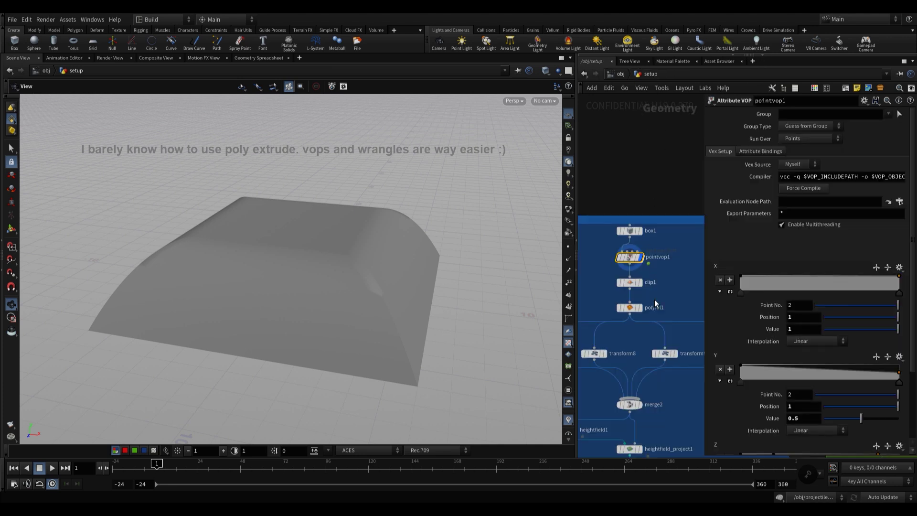
# - Display merge2 with the transformed hill copies, and display their projection in heightfield_project2
pyautogui.click(679, 337)
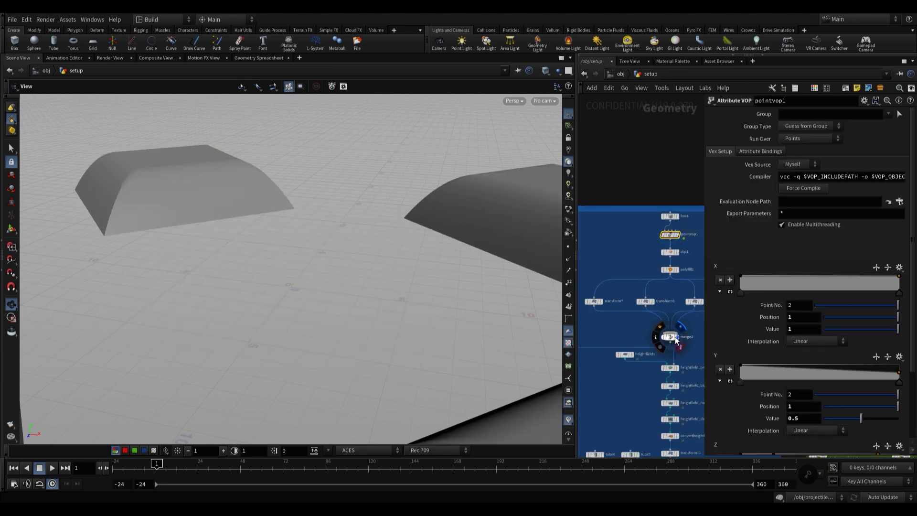
pyautogui.click(667, 337)
pyautogui.press('h')
pyautogui.moveTo(732, 358); pyautogui.dragTo(818, 337, button='middle')
pyautogui.click(623, 349)
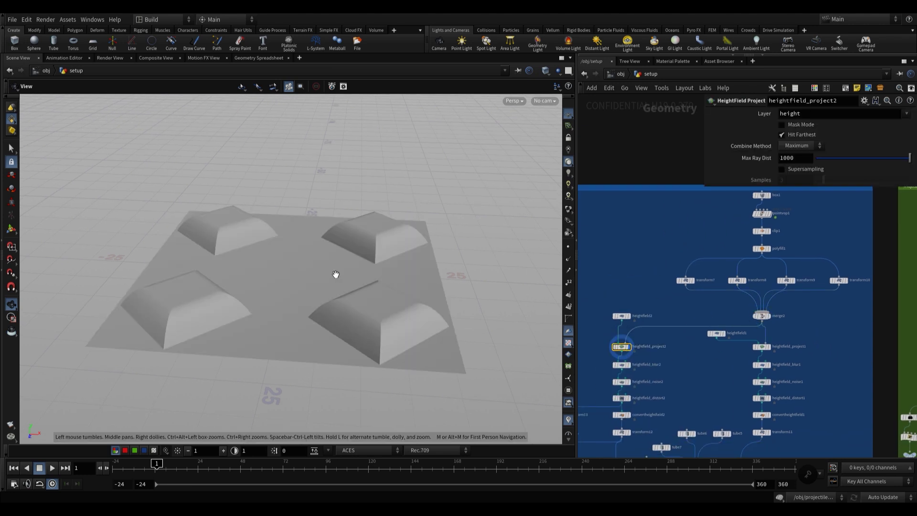
# - Display heightfield_blur2, heightfield_noise2 and heightfield_distort2 in turn to examine how the terrain is shaped
pyautogui.moveTo(657, 375); pyautogui.dragTo(640, 337, button='middle')
pyautogui.click(667, 331)
pyautogui.click(657, 332)
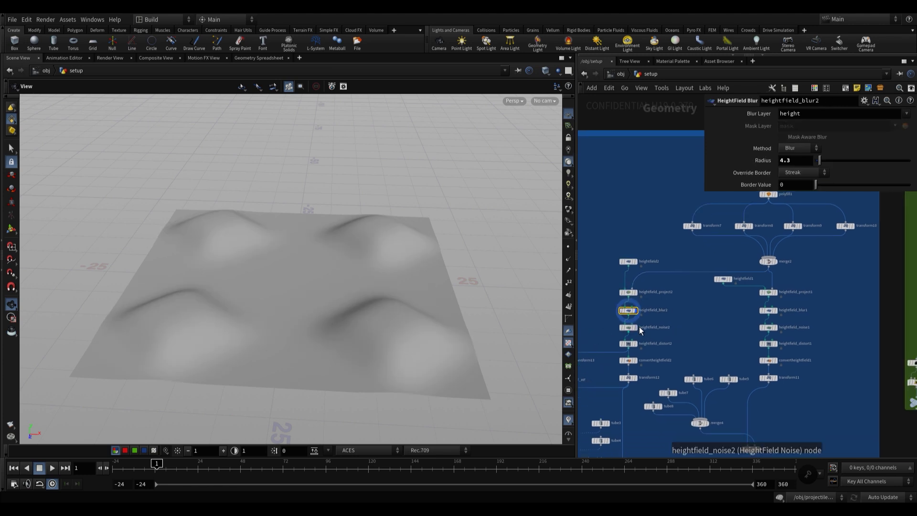
pyautogui.click(637, 327)
pyautogui.click(629, 344)
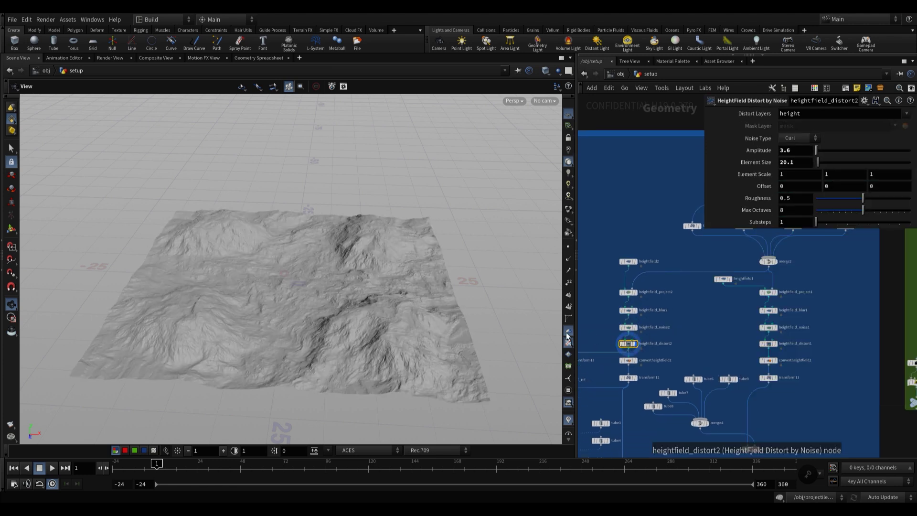
pyautogui.press('f')
pyautogui.moveTo(471, 307); pyautogui.dragTo(410, 287)
# - Display transform13 above OUT_HF and examine its Y translation and node info for the height field's bounds
pyautogui.moveTo(578, 366); pyautogui.dragTo(679, 329, button='middle')
pyautogui.scroll(2, 634, 334)
pyautogui.scroll(2, 636, 336)
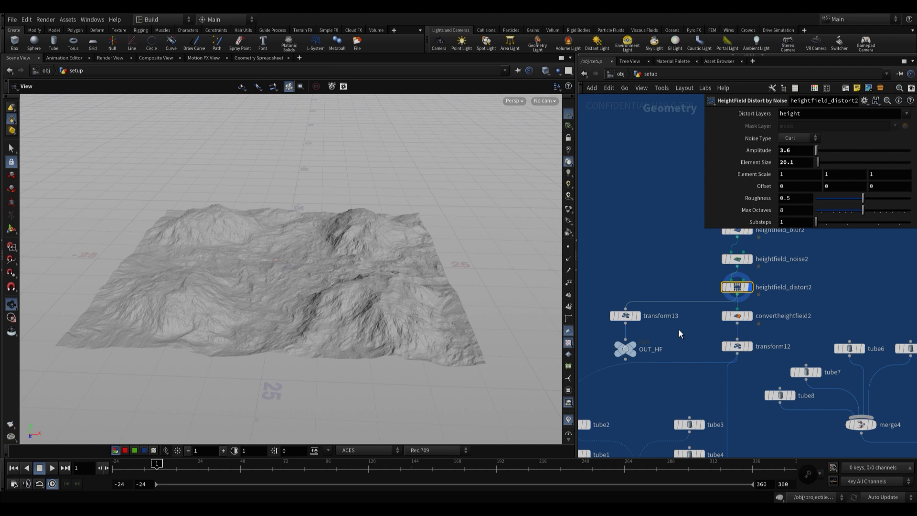
pyautogui.click(621, 350)
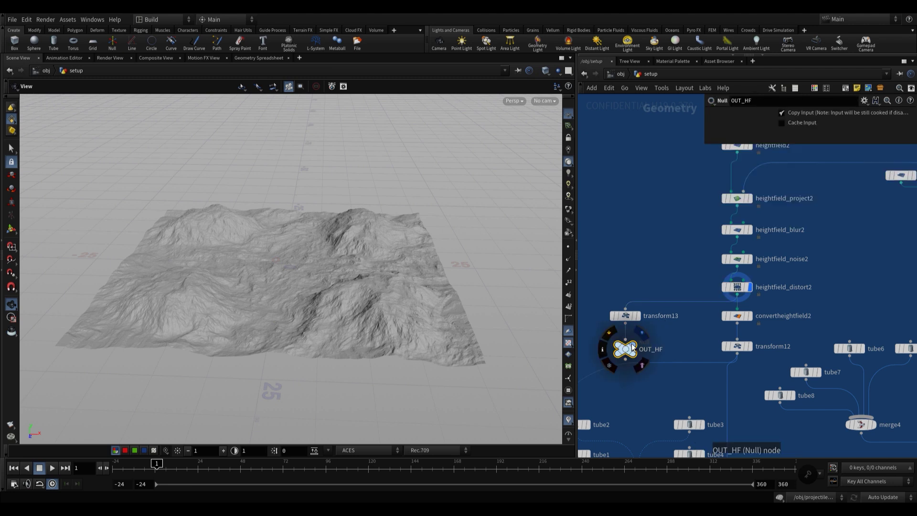
pyautogui.click(629, 317)
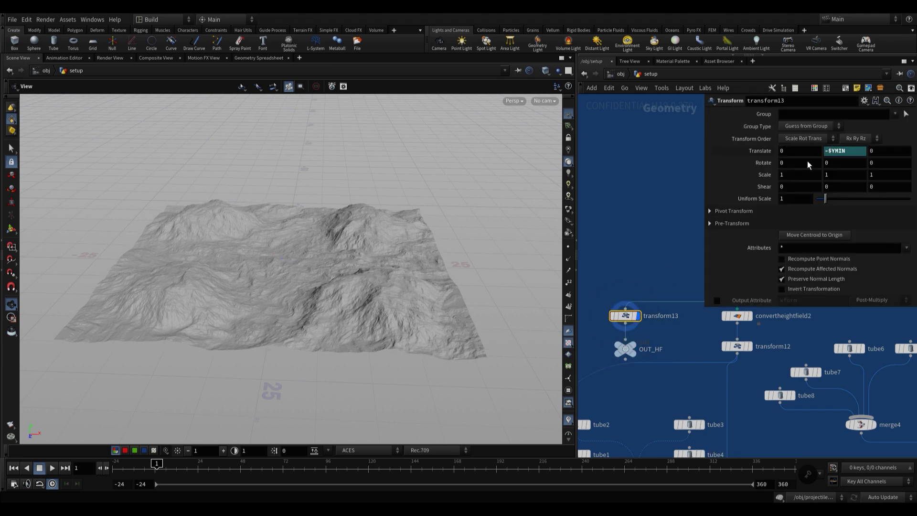
pyautogui.middleClick(624, 318)
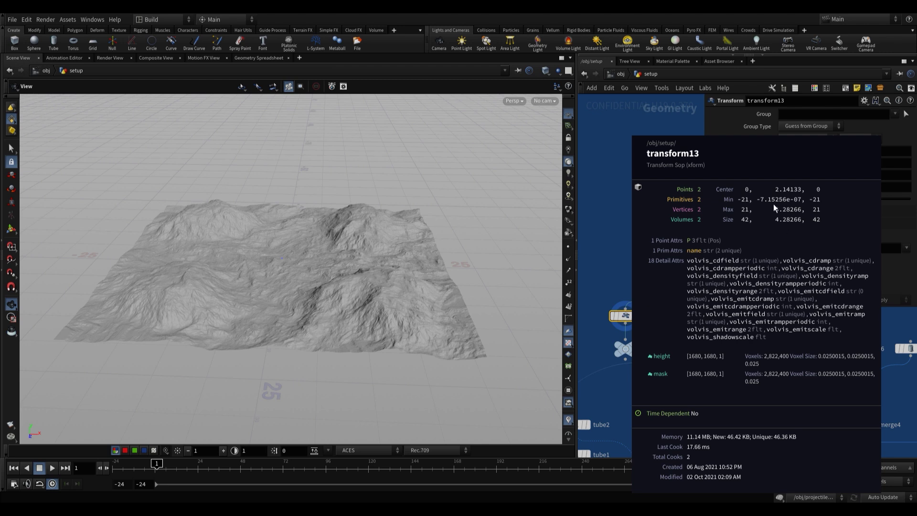
pyautogui.moveTo(350, 301)
pyautogui.mouseDown()
pyautogui.moveTo(352, 256)
pyautogui.moveTo(348, 311)
pyautogui.moveTo(356, 305)
pyautogui.mouseUp()
pyautogui.moveTo(703, 332); pyautogui.dragTo(695, 362, button='middle')
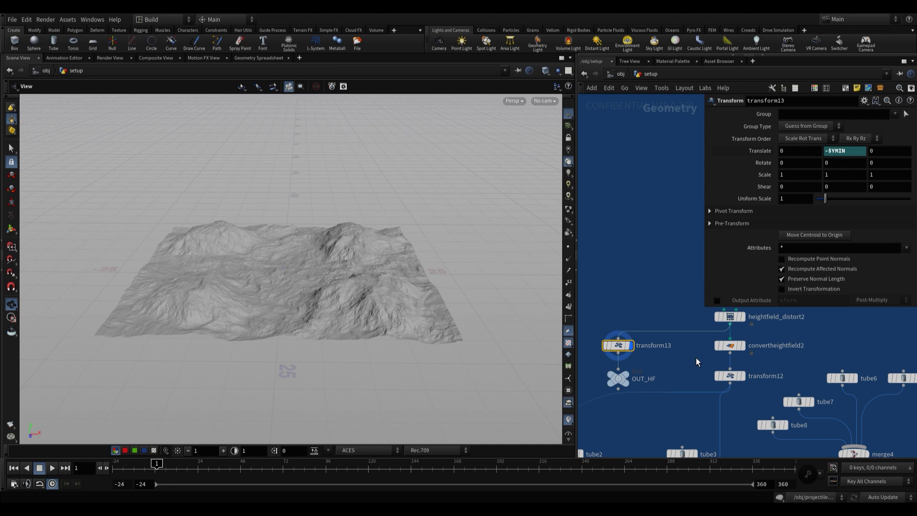
# - Display convertheightfield2 and transform12 to examine the extruded polygon terrain and its vertical placement
pyautogui.scroll(-2, 695, 357)
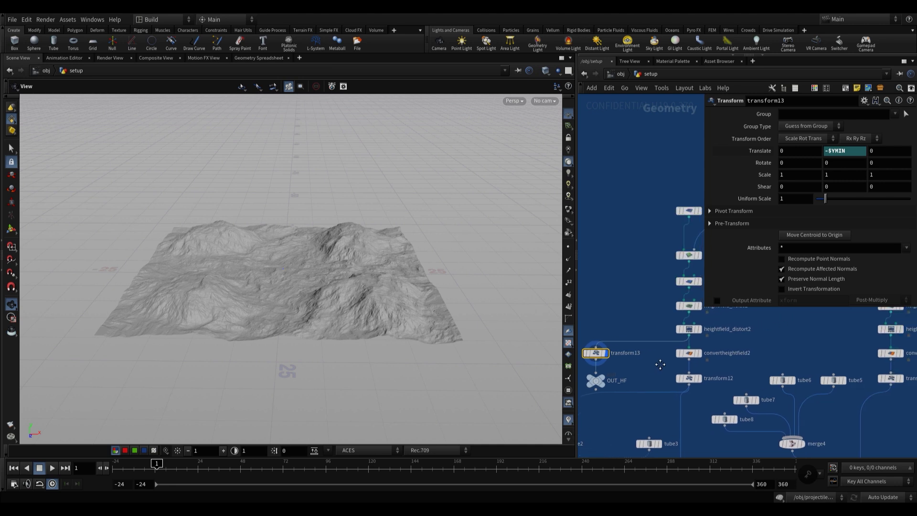
pyautogui.click(690, 356)
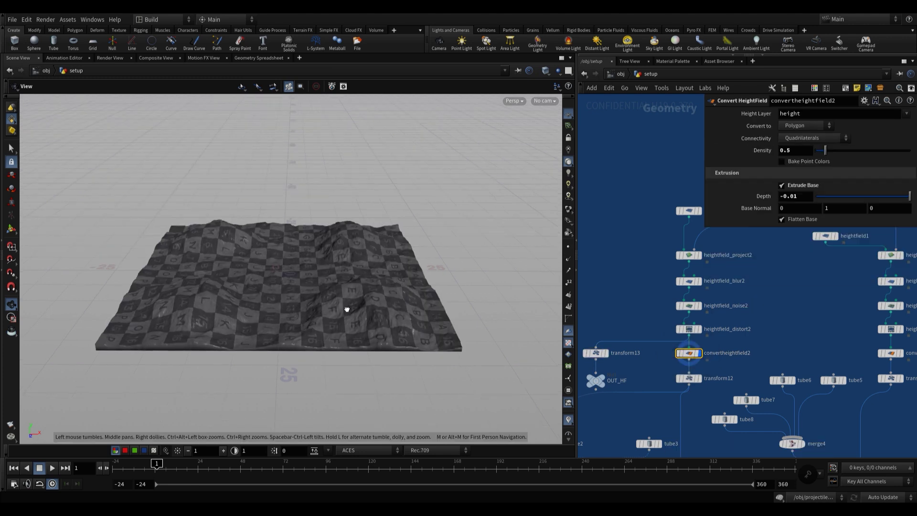
pyautogui.scroll(3, 348, 307)
pyautogui.click(688, 378)
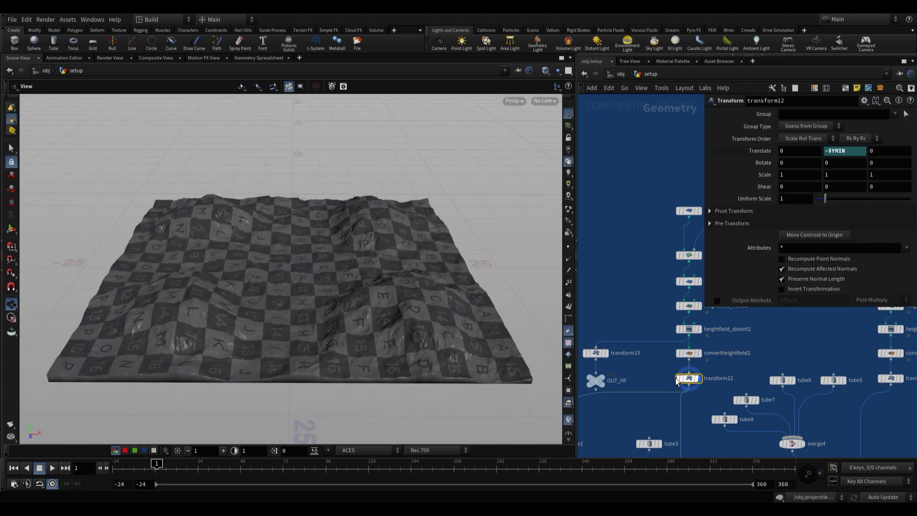
pyautogui.moveTo(459, 305); pyautogui.dragTo(403, 330)
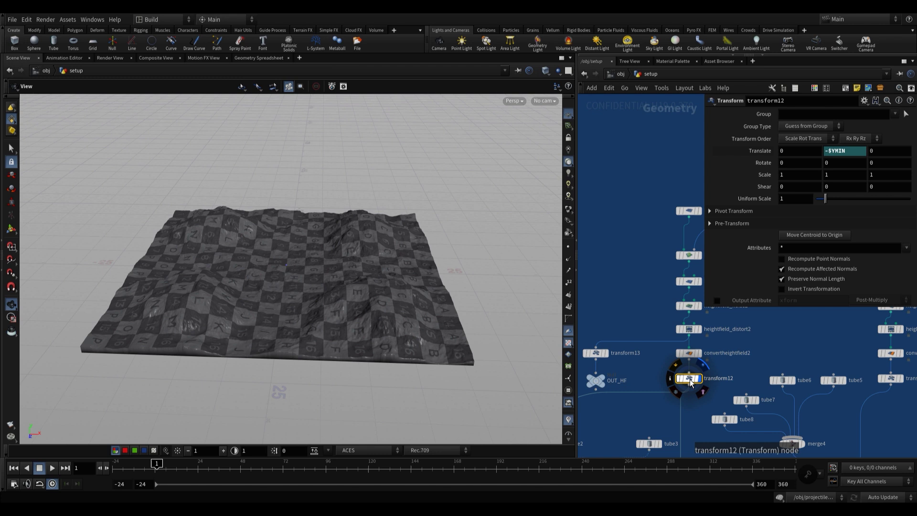
pyautogui.click(670, 378)
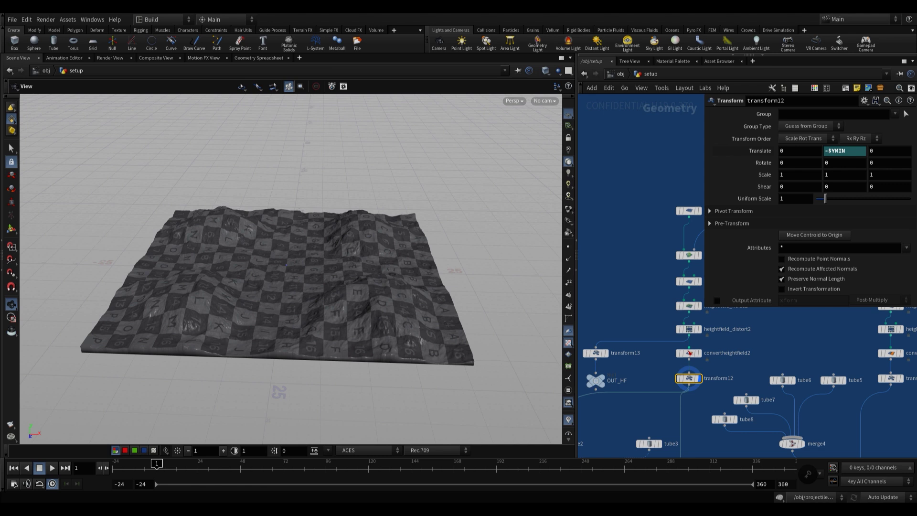
# - Display the patch_switch node and show its parameters to examine the tube used to cut the terrain
pyautogui.scroll(-4, 755, 341)
pyautogui.moveTo(677, 385); pyautogui.dragTo(681, 328, button='middle')
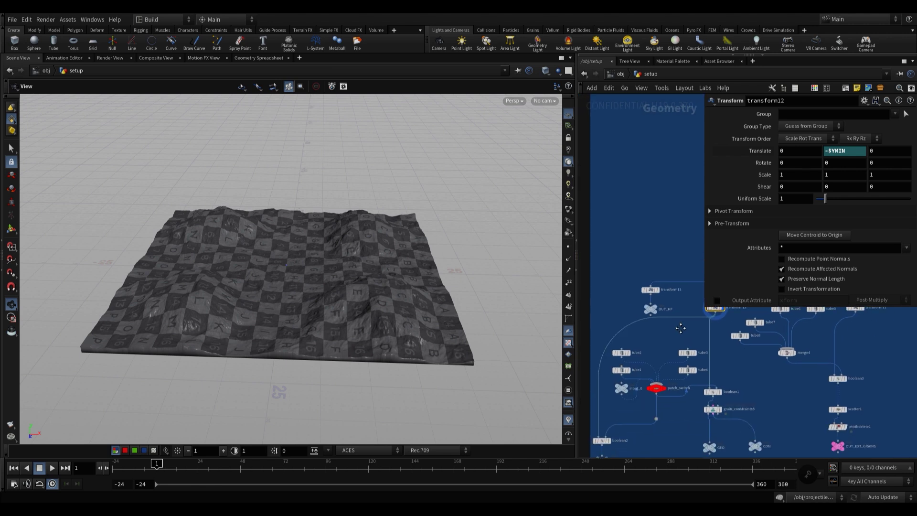
pyautogui.scroll(2, 656, 363)
pyautogui.click(644, 371)
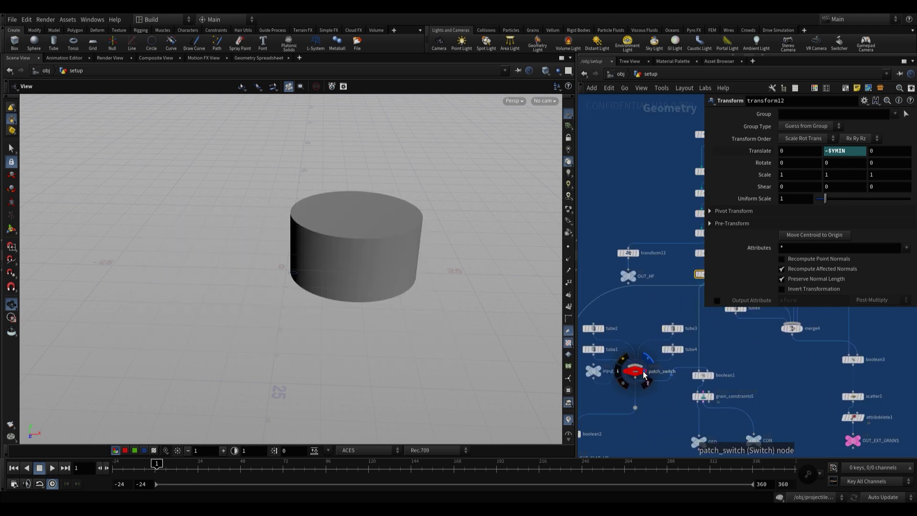
pyautogui.click(642, 371)
pyautogui.moveTo(400, 315); pyautogui.dragTo(398, 289)
# - Display boolean1 and switch patch_switch's selected input from tube to tube, up to 4, to preview different terrain patches
pyautogui.moveTo(826, 115)
pyautogui.mouseDown()
pyautogui.moveTo(846, 119)
pyautogui.moveTo(827, 116)
pyautogui.mouseUp()
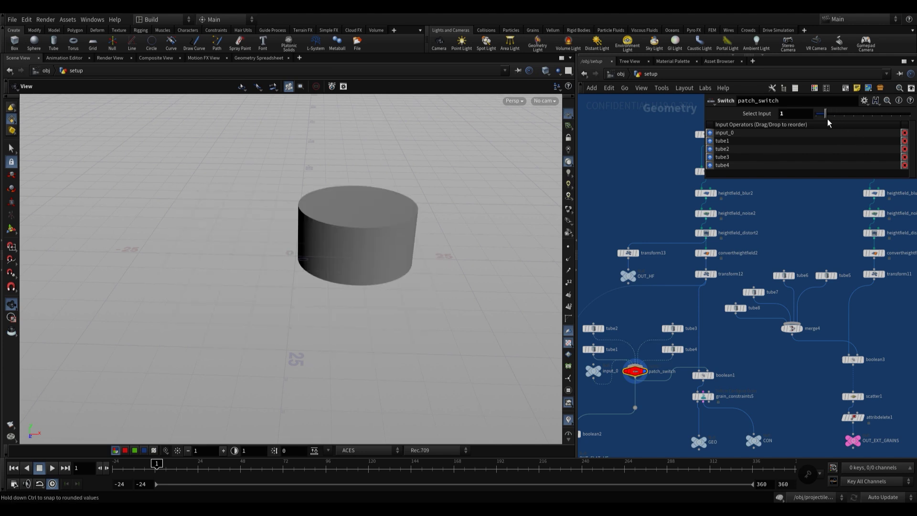
pyautogui.moveTo(463, 258); pyautogui.dragTo(366, 256)
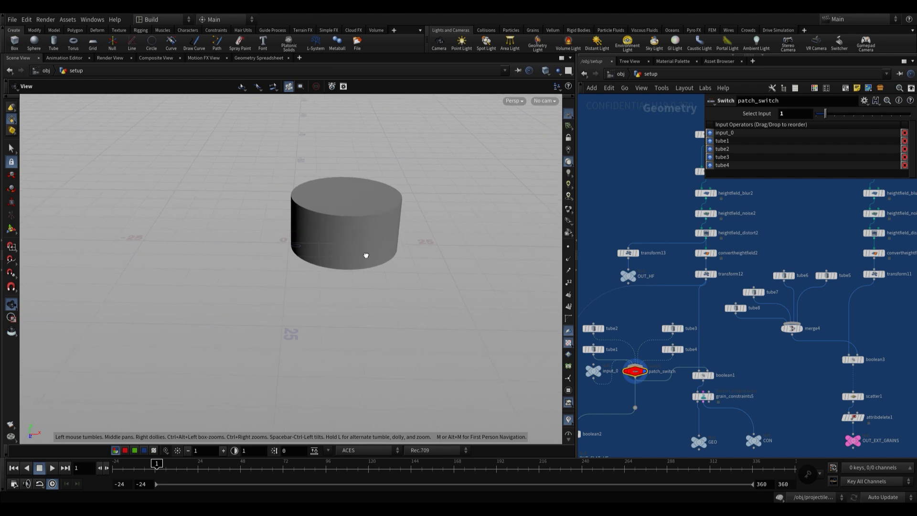
pyautogui.click(713, 375)
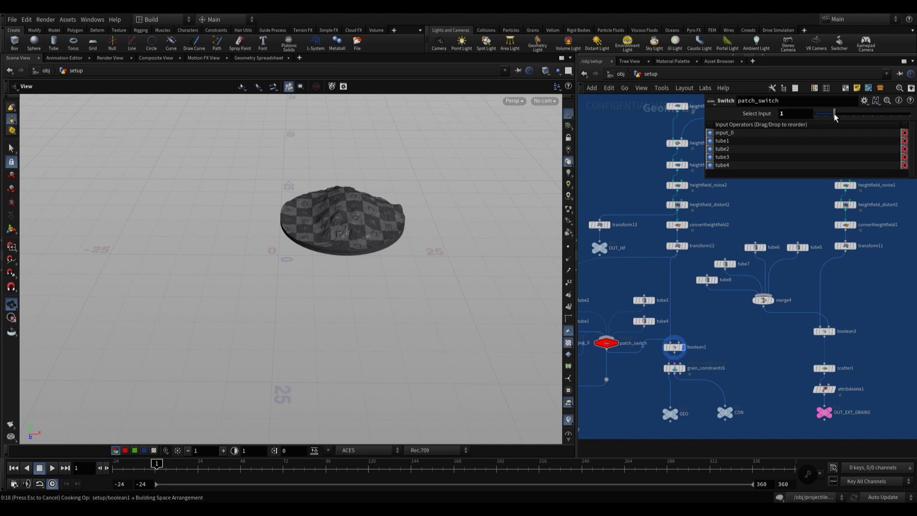
pyautogui.moveTo(834, 117); pyautogui.dragTo(855, 118)
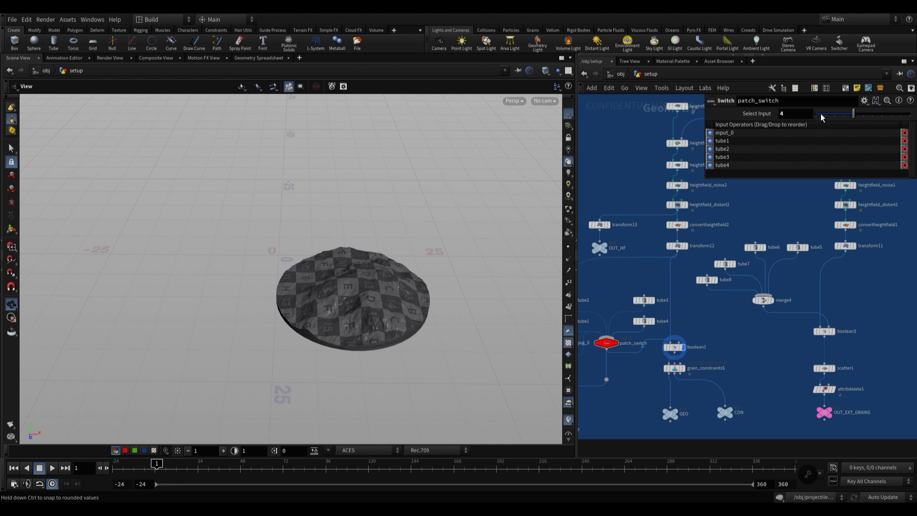
# - Display grain_constraints5 to examine the terrain patch filled with Vellum grains and its particle settings
pyautogui.click(633, 345)
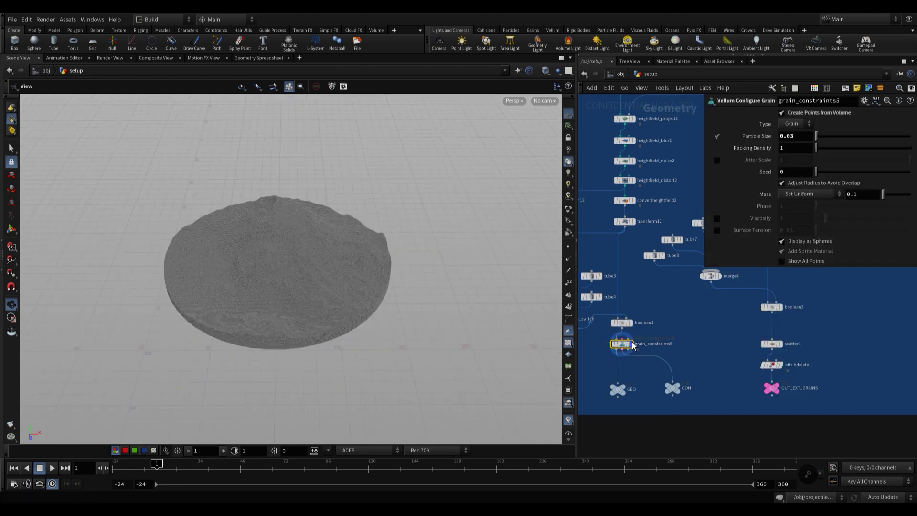
pyautogui.moveTo(375, 290); pyautogui.dragTo(374, 333)
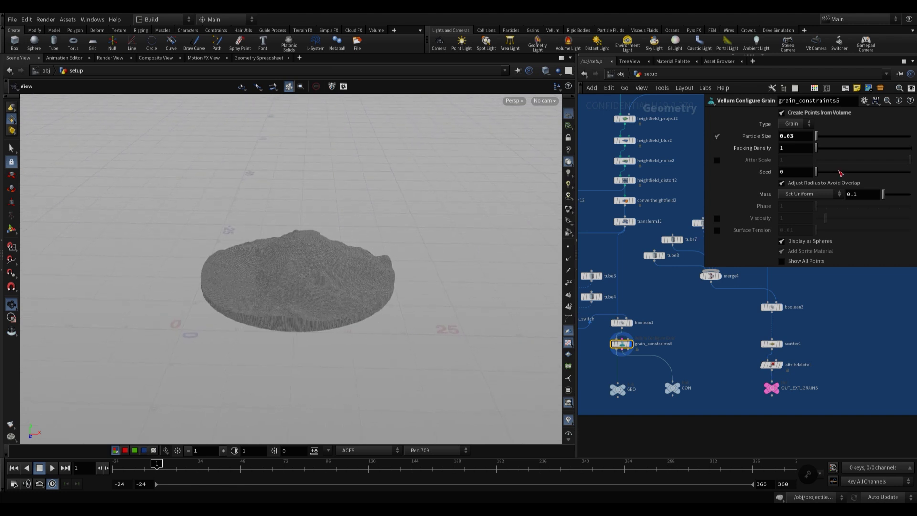
# - Undo the last node connection in the setup network
pyautogui.moveTo(651, 334); pyautogui.dragTo(713, 323, button='middle')
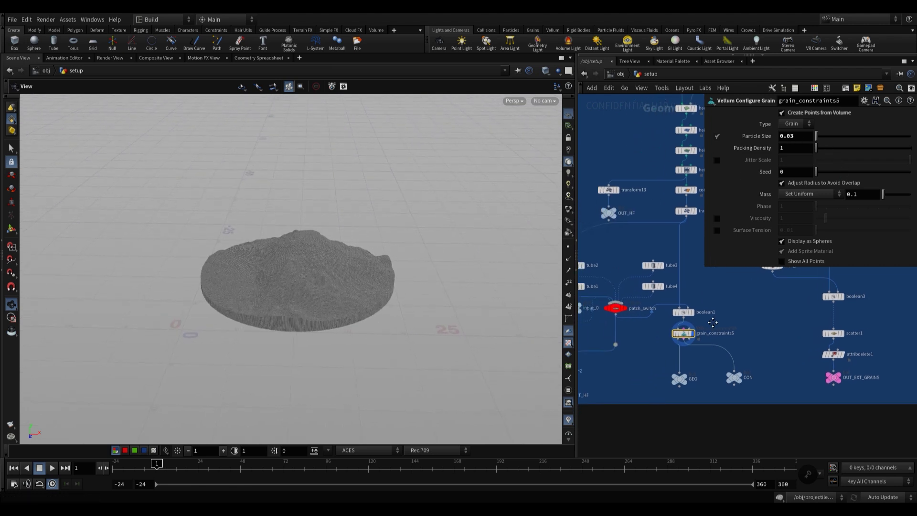
pyautogui.hotkey('ctrl', 'z')
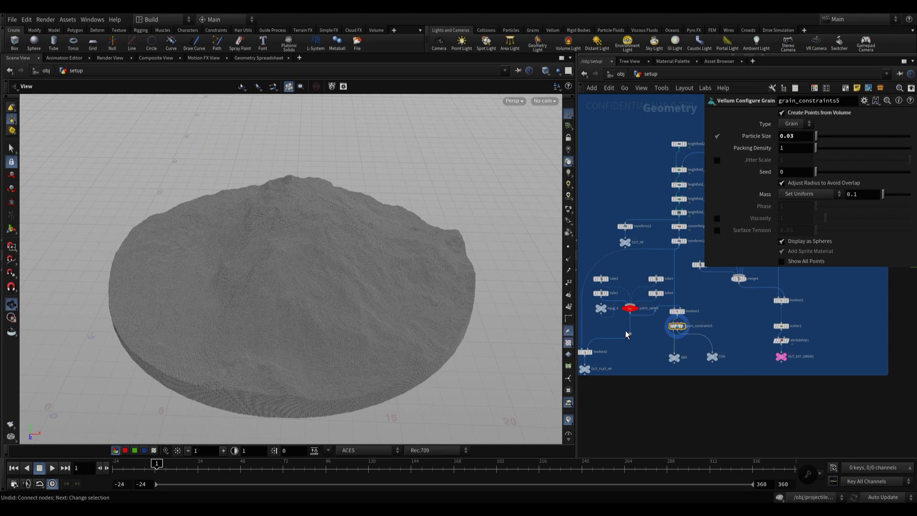
pyautogui.moveTo(644, 335); pyautogui.dragTo(659, 329, button='middle')
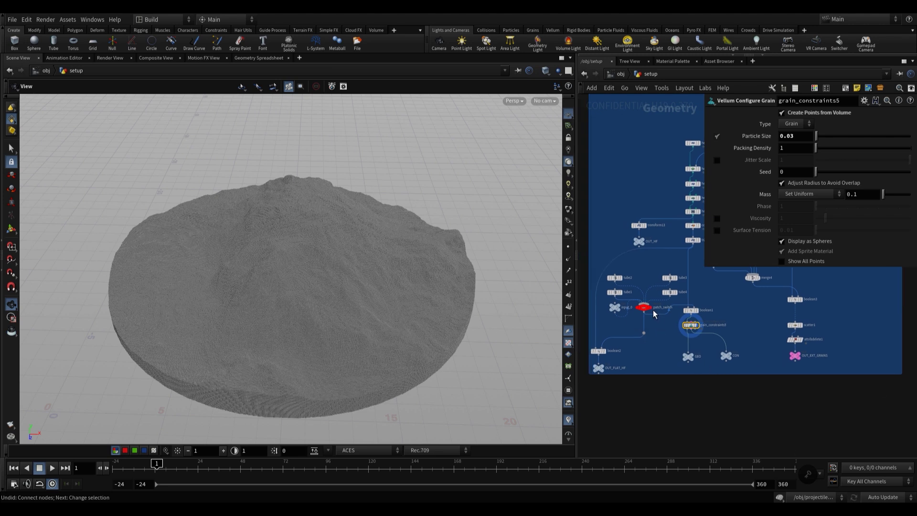
# - Display boolean1's intersected terrain patch and boolean2's terrain with the patch subtracted, and examine the hole
pyautogui.click(690, 311)
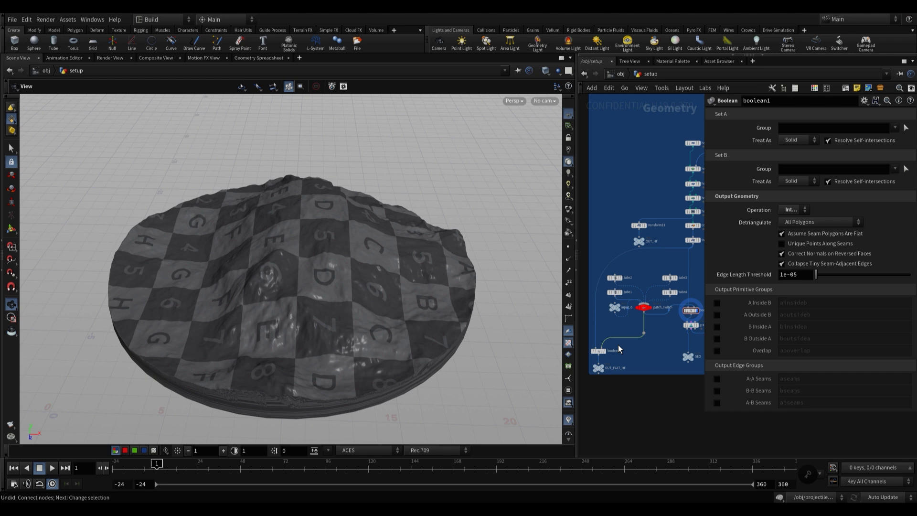
pyautogui.click(601, 351)
pyautogui.click(603, 352)
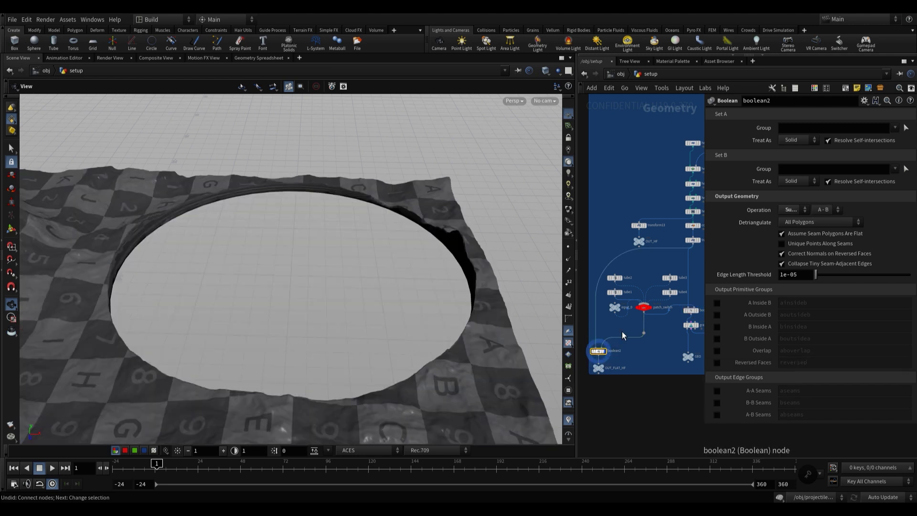
pyautogui.moveTo(415, 256); pyautogui.dragTo(304, 340, button='right')
pyautogui.moveTo(304, 340)
pyautogui.mouseDown()
pyautogui.moveTo(297, 327)
pyautogui.moveTo(301, 334)
pyautogui.mouseUp()
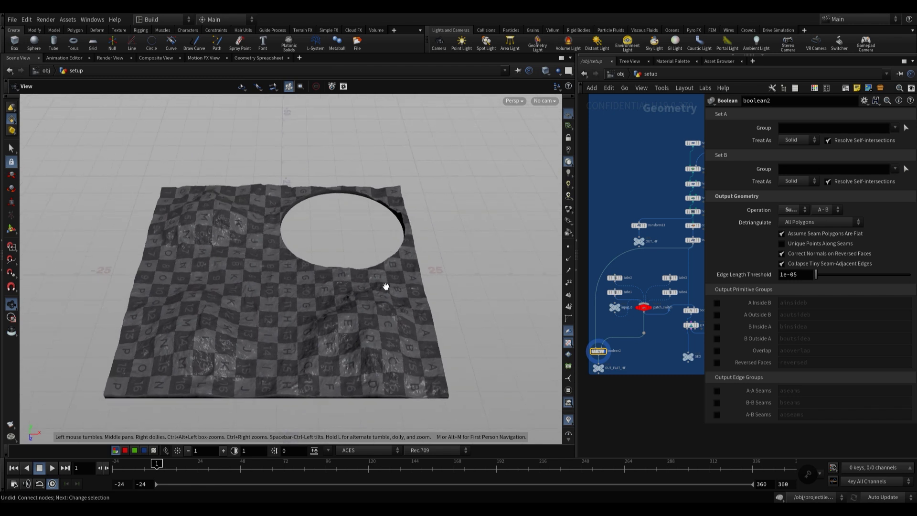
pyautogui.moveTo(395, 350); pyautogui.dragTo(382, 323)
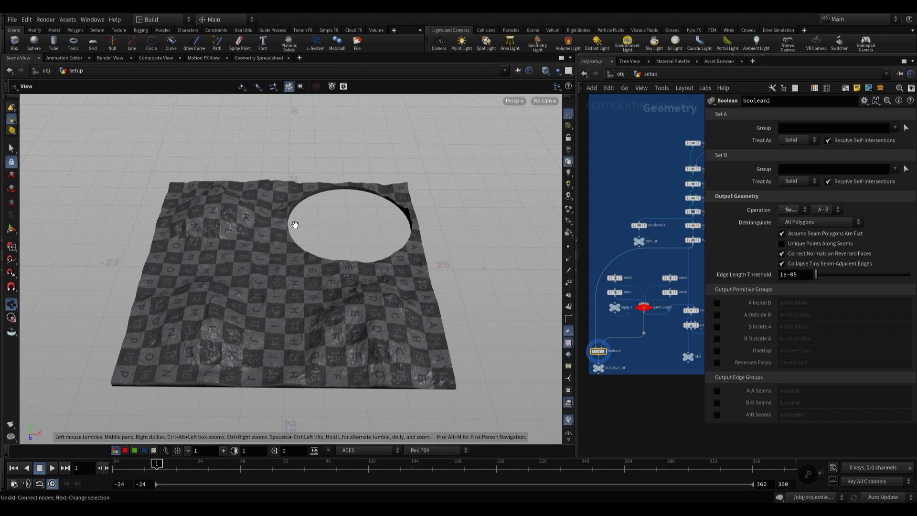
# - Alternate the display between boolean1 and boolean2 to compare the cut-out patch with the remaining terrain
pyautogui.click(697, 310)
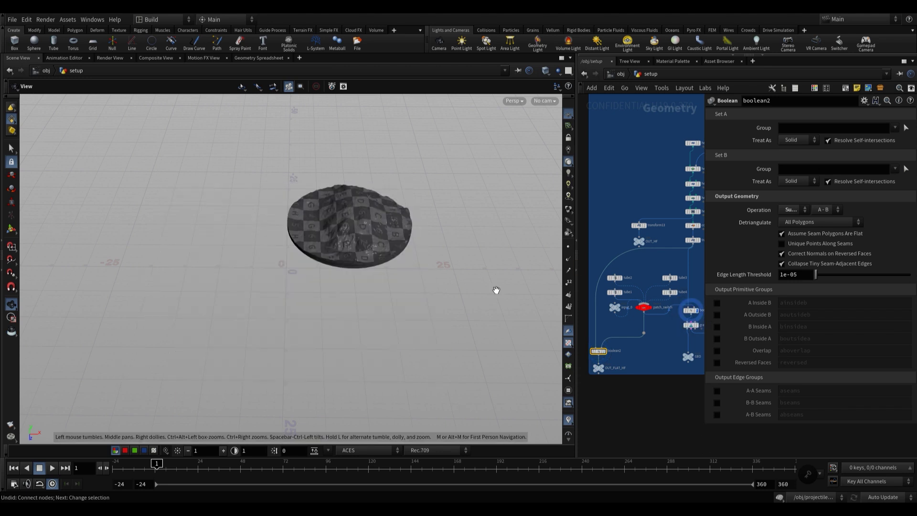
pyautogui.click(606, 351)
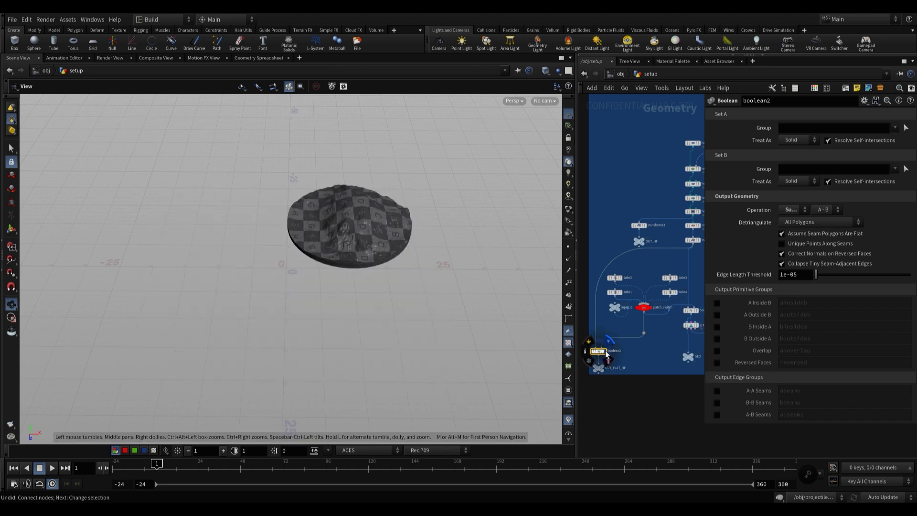
pyautogui.click(648, 356)
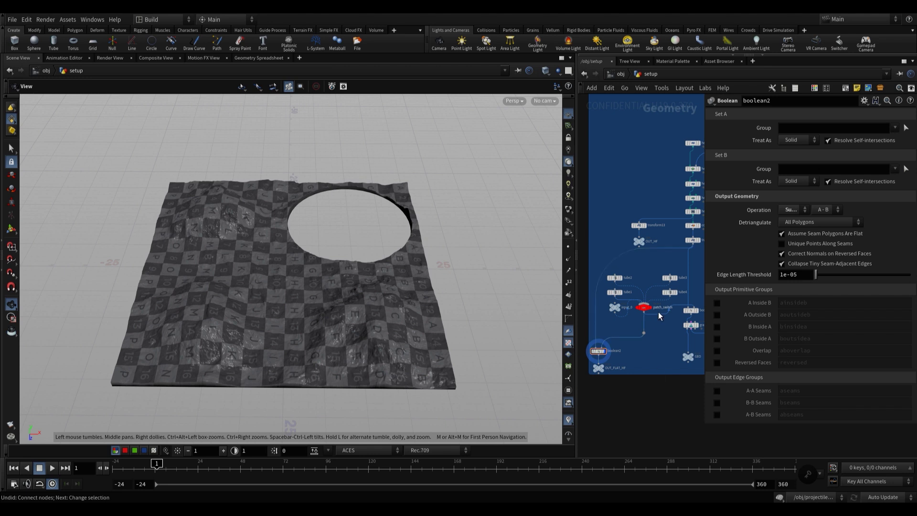
# - Set patch_switch's Select Input to 4, checking the cut-out hole's location on the terrain for the inputs along the way
pyautogui.click(644, 308)
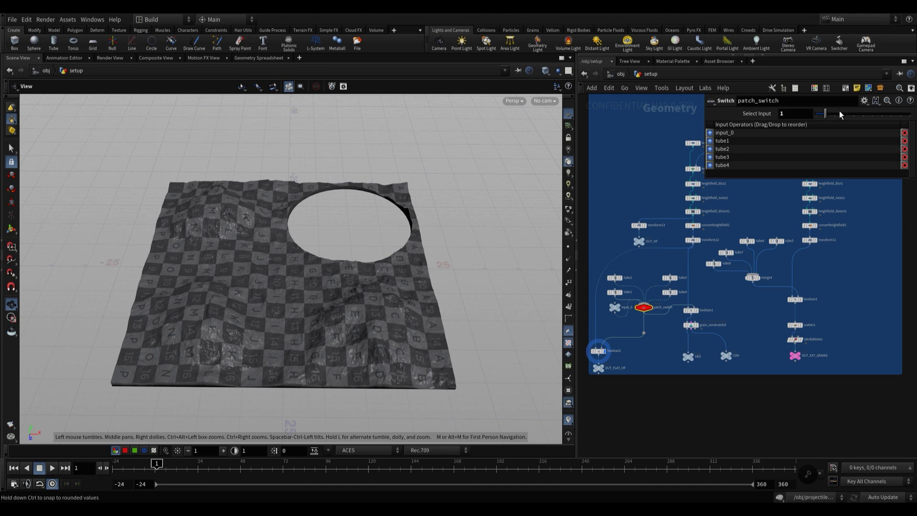
pyautogui.moveTo(834, 118); pyautogui.dragTo(853, 115)
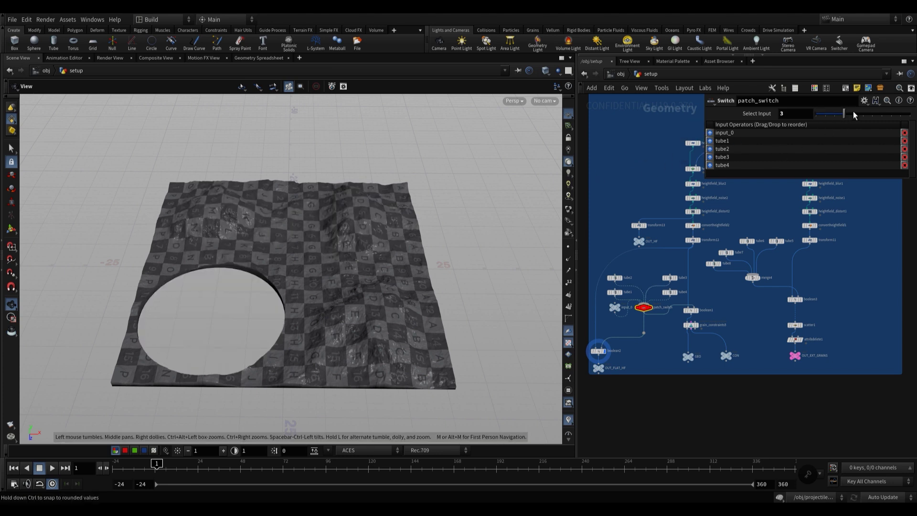
# - Display transform2 in the projectile setup network and examine the imported lion statue up close together with its transform settings
pyautogui.scroll(-5, 645, 385)
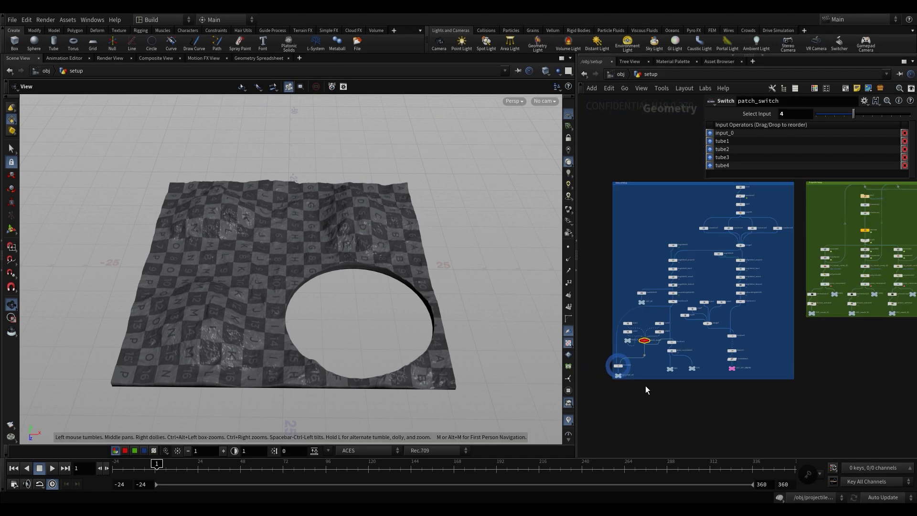
pyautogui.scroll(6, 726, 282)
pyautogui.scroll(3, 726, 282)
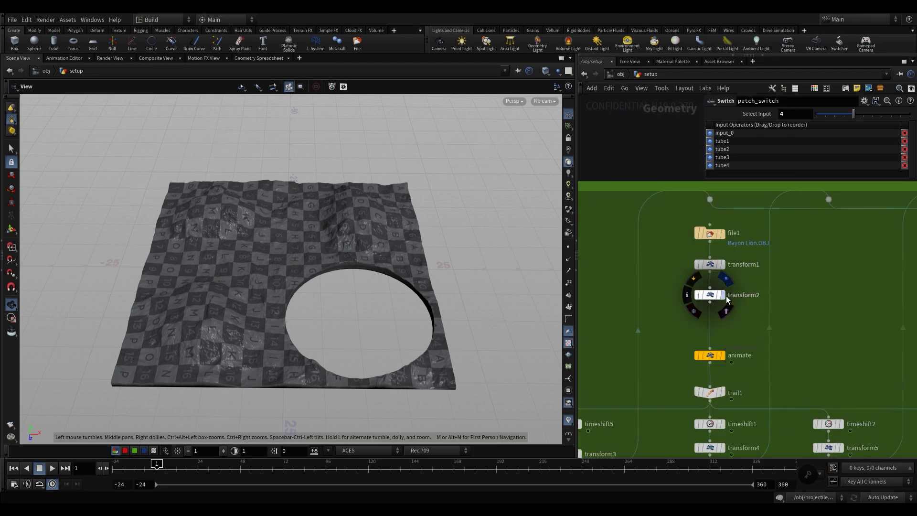
pyautogui.click(721, 293)
pyautogui.press('f')
pyautogui.moveTo(313, 262); pyautogui.dragTo(298, 211)
pyautogui.moveTo(298, 211); pyautogui.dragTo(299, 325, button='right')
pyautogui.moveTo(643, 317); pyautogui.dragTo(574, 275, button='middle')
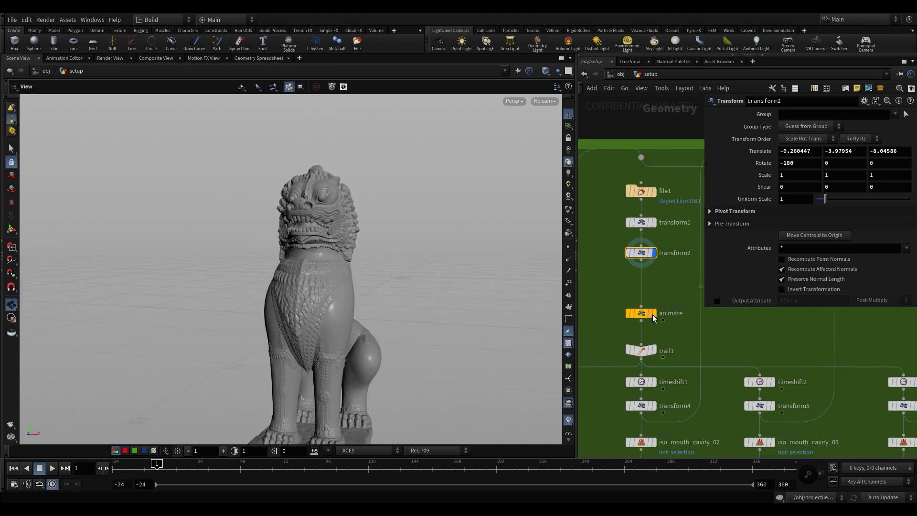
# - Display the animate node and scrub the timeline to frame -1 to examine the statue's keyframed movement
pyautogui.click(653, 314)
pyautogui.moveTo(158, 477)
pyautogui.mouseDown()
pyautogui.moveTo(536, 477)
pyautogui.moveTo(157, 470)
pyautogui.mouseUp()
pyautogui.press('h')
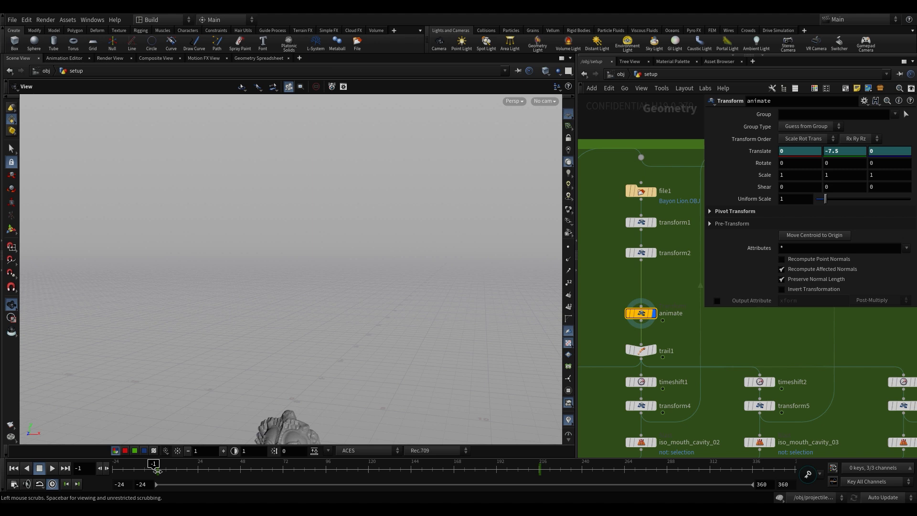
# - Display trail1, frame the lion statue and examine the node's velocity settings
pyautogui.click(652, 350)
pyautogui.click(644, 354)
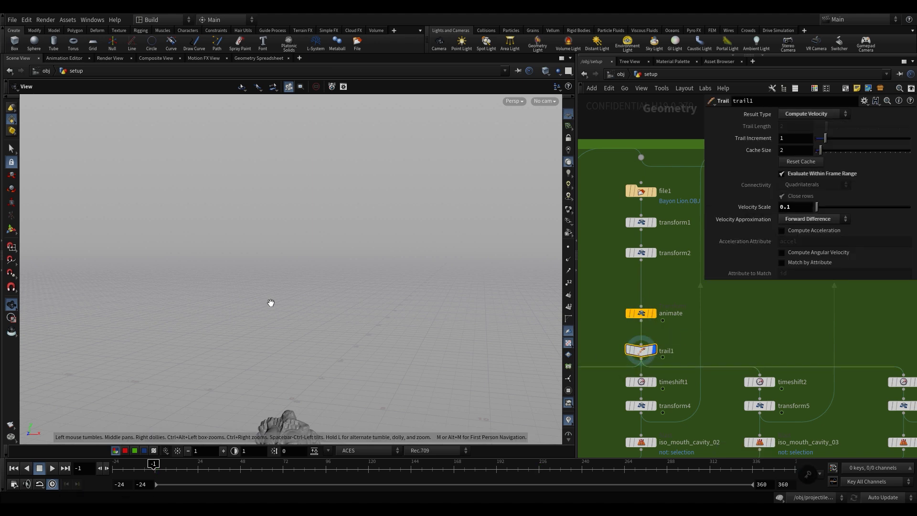
pyautogui.press('f')
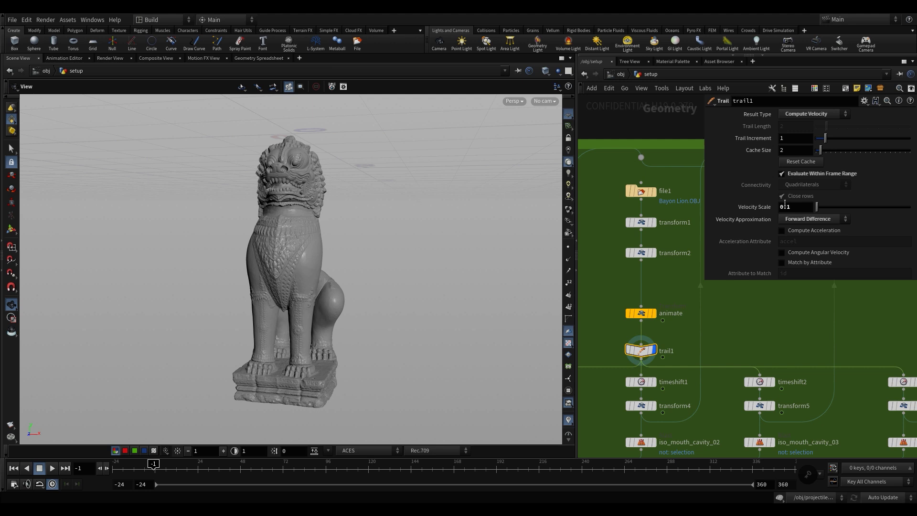
pyautogui.scroll(-2, 718, 320)
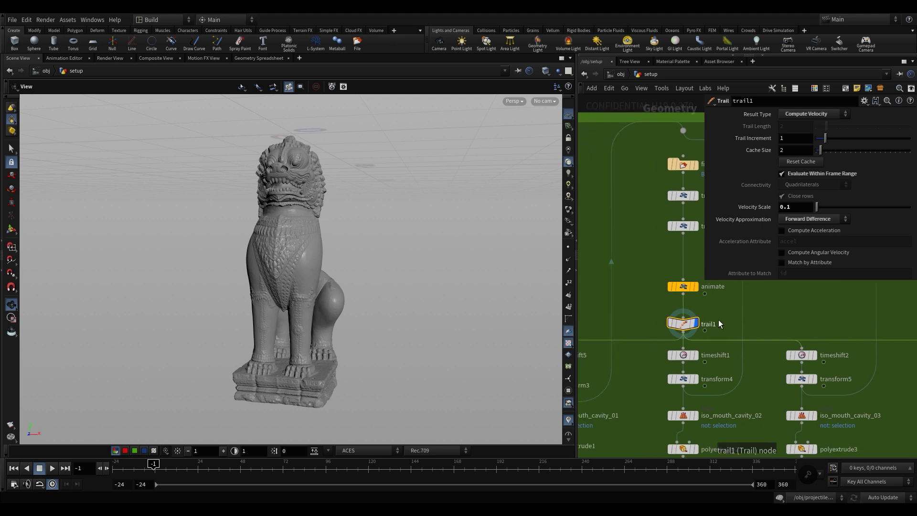
# - Display transform3 and transform4 one after the other to compare the placement of the first two statue copies
pyautogui.scroll(-2, 718, 319)
pyautogui.scroll(-1, 640, 352)
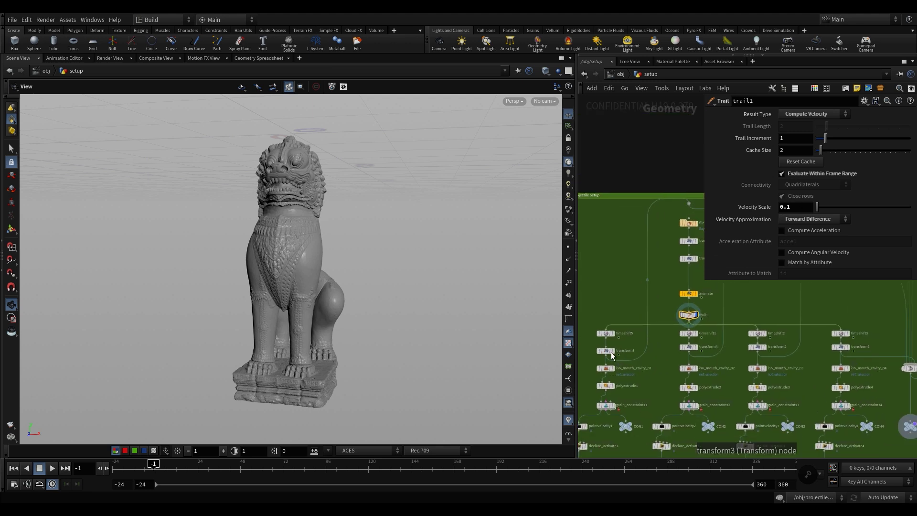
pyautogui.scroll(-2, 623, 342)
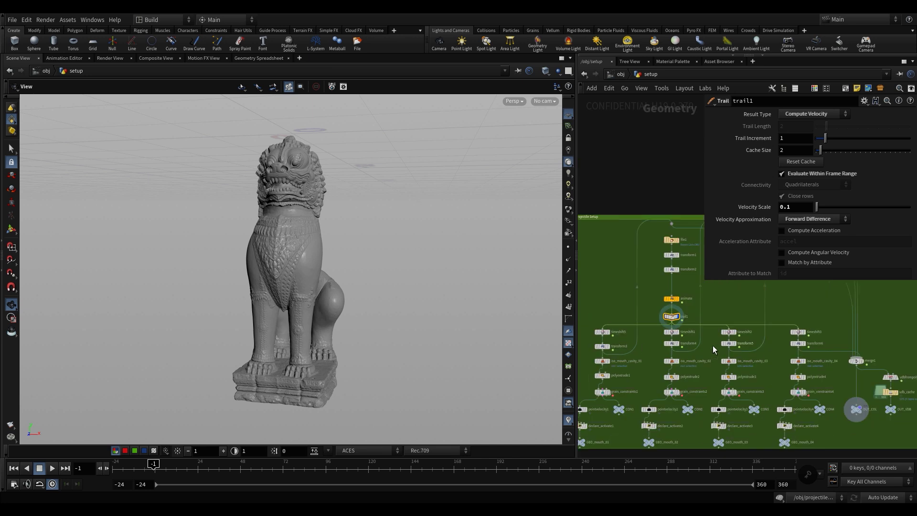
pyautogui.scroll(2, 619, 347)
pyautogui.click(601, 346)
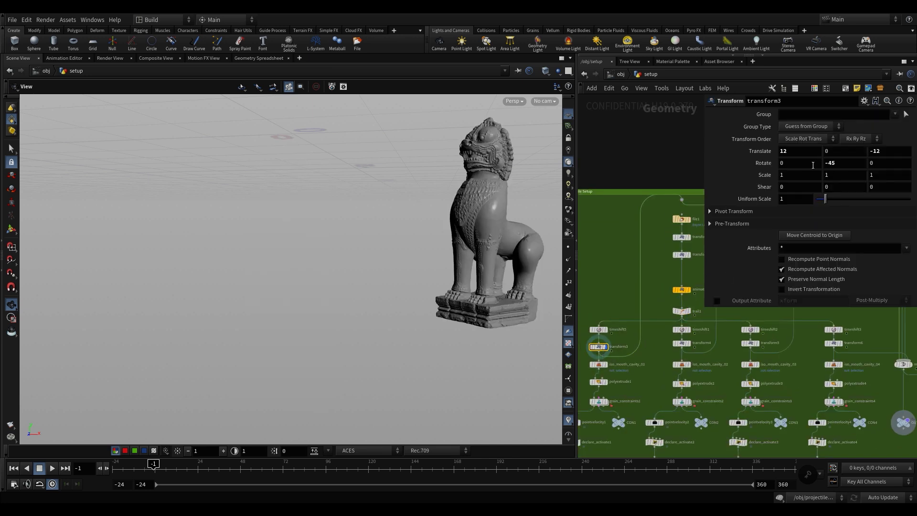
pyautogui.click(682, 343)
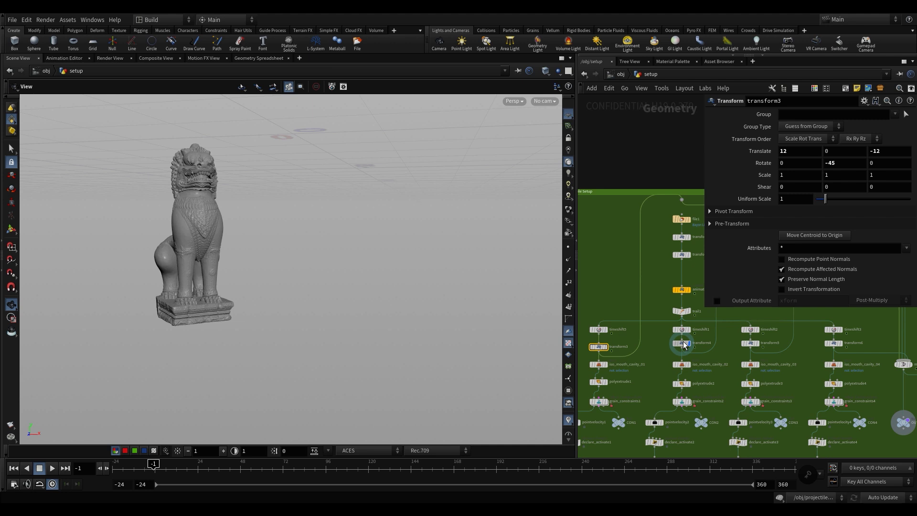
# - Scrub the timeline to frame 229 and examine the statue copy positioned by transform4
pyautogui.scroll(-5, 251, 248)
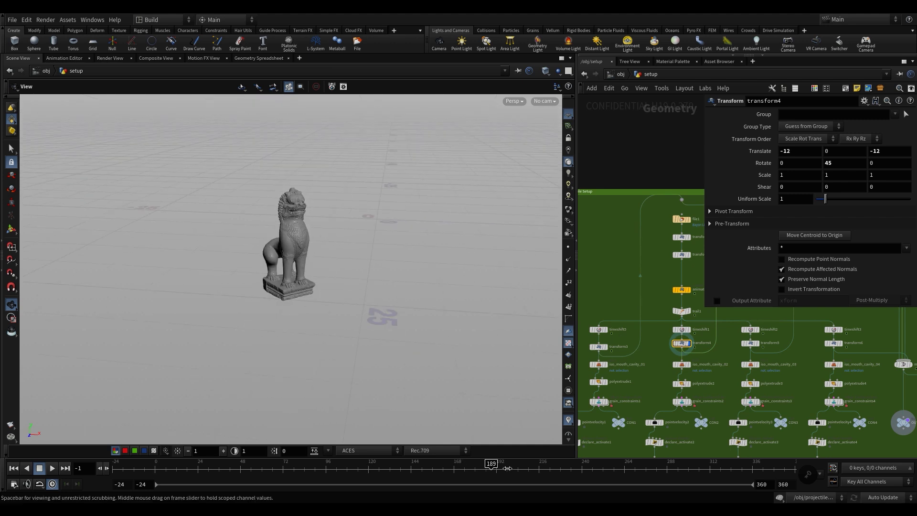
pyautogui.scroll(3, 354, 251)
pyautogui.scroll(-3, 337, 368)
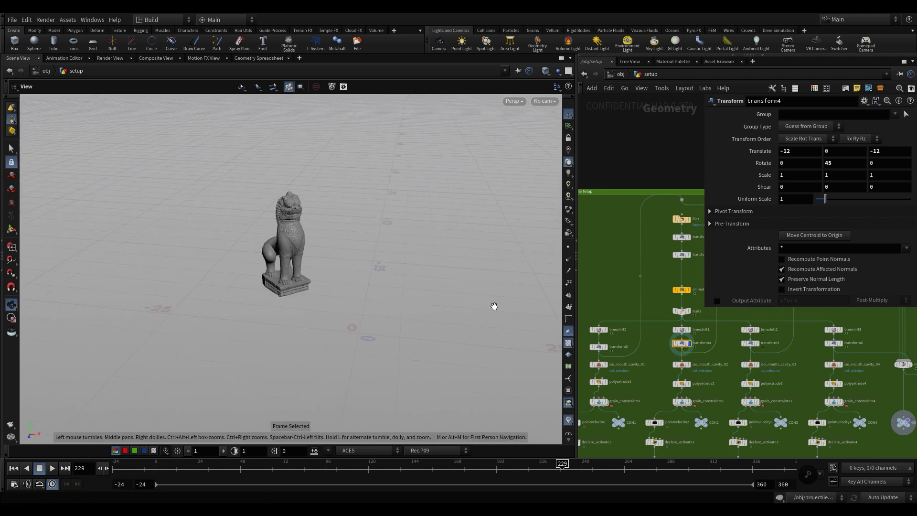
pyautogui.scroll(2, 596, 323)
# - Inspect the frame offset expressions of timeshift5, timeshift1 and timeshift2, with timeshift5 displayed
pyautogui.click(597, 336)
pyautogui.click(610, 334)
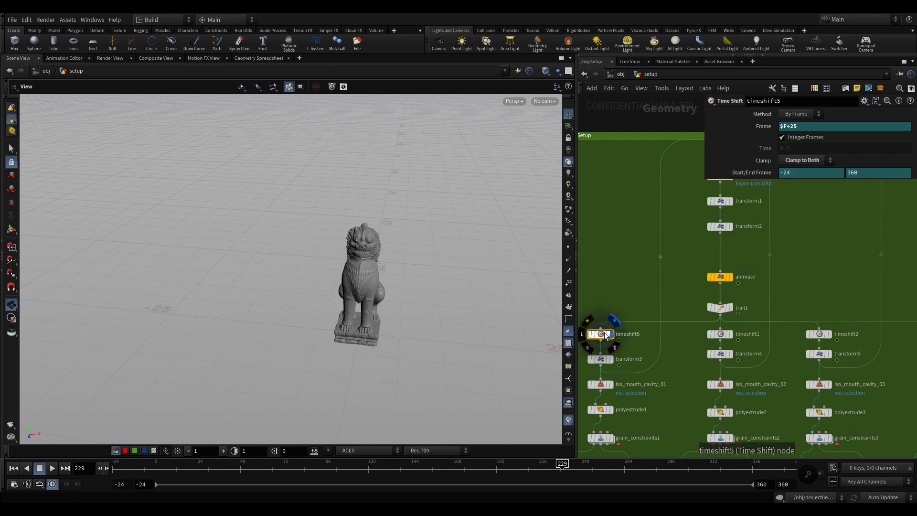
pyautogui.moveTo(724, 335); pyautogui.dragTo(705, 325, button='middle')
pyautogui.click(702, 324)
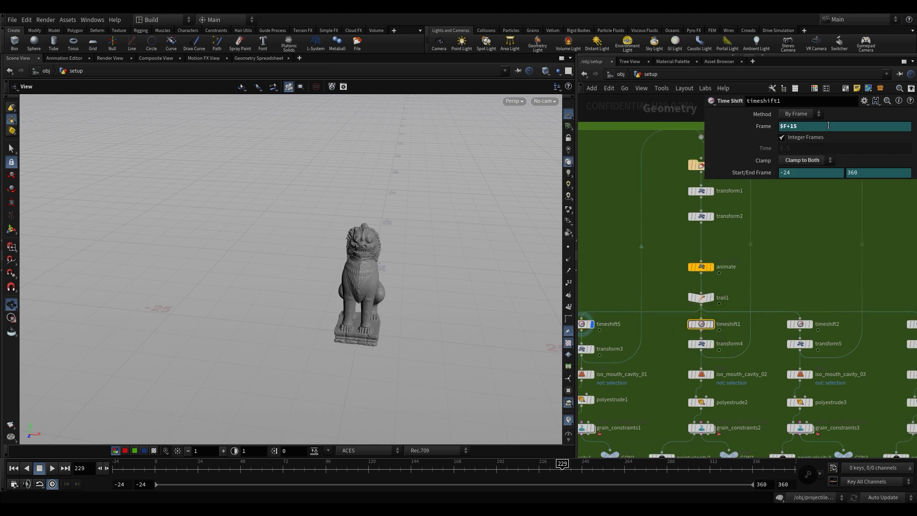
pyautogui.click(800, 324)
# - Display merge1 to examine all the lion statue copies combined around the scene
pyautogui.scroll(-3, 826, 260)
pyautogui.moveTo(822, 280); pyautogui.dragTo(796, 273, button='middle')
pyautogui.scroll(5, 811, 304)
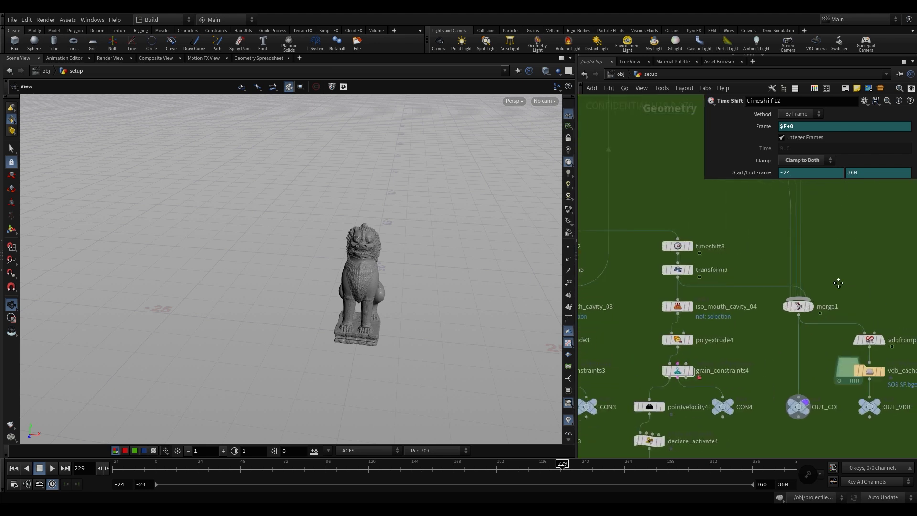
pyautogui.click(802, 301)
pyautogui.scroll(-1, 806, 303)
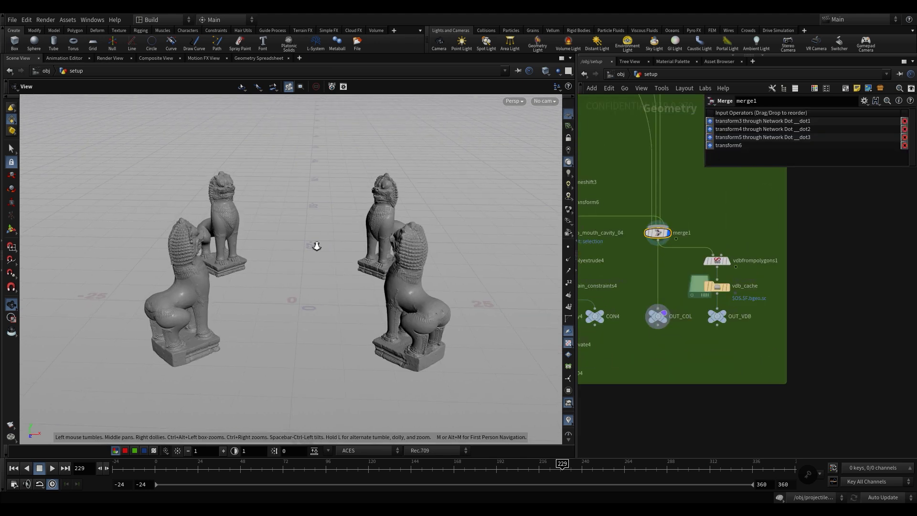
# - Inspect vdbfrompolygons1's settings and its cached OUT_VDB branch, and look over the whole projectile setup network
pyautogui.click(716, 260)
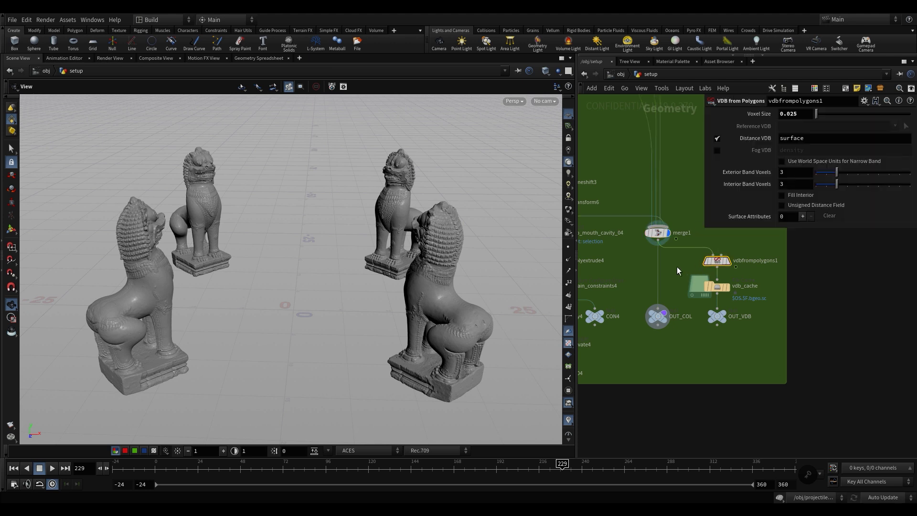
pyautogui.moveTo(677, 266); pyautogui.dragTo(641, 261, button='middle')
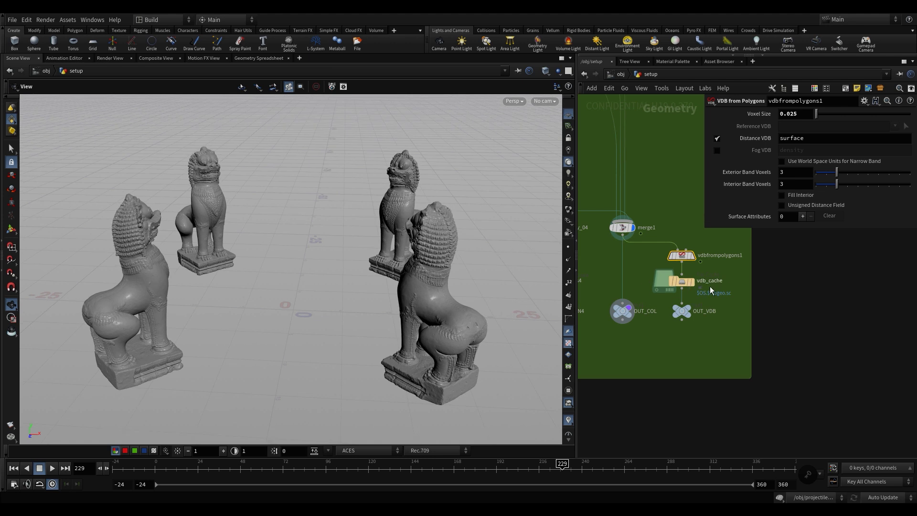
pyautogui.scroll(1, 714, 286)
pyautogui.scroll(-5, 659, 344)
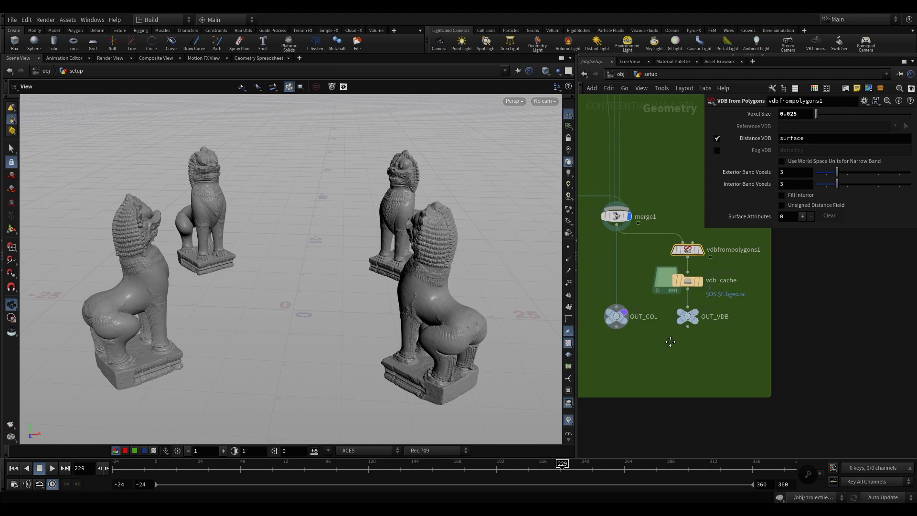
pyautogui.scroll(-4, 688, 372)
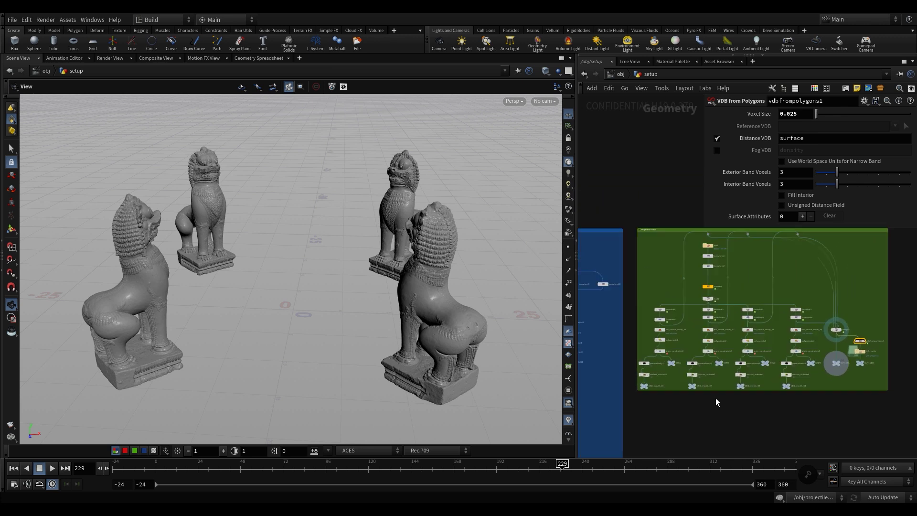
pyautogui.moveTo(716, 378); pyautogui.dragTo(757, 368, button='middle')
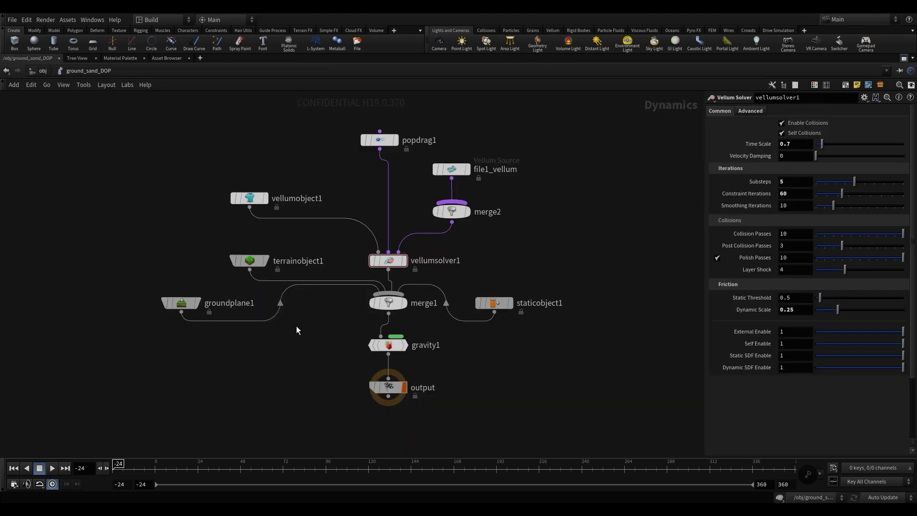
# - Inspect the collision settings of terrainobject1 and staticobject1 and the physical settings of groundplane1 in ground_sand_DOP
pyautogui.moveTo(199, 239); pyautogui.dragTo(250, 270)
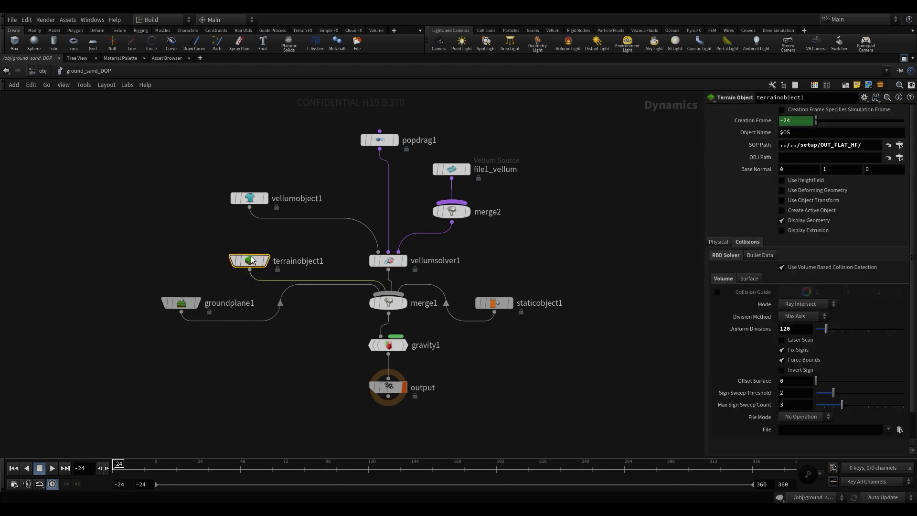
pyautogui.click(504, 303)
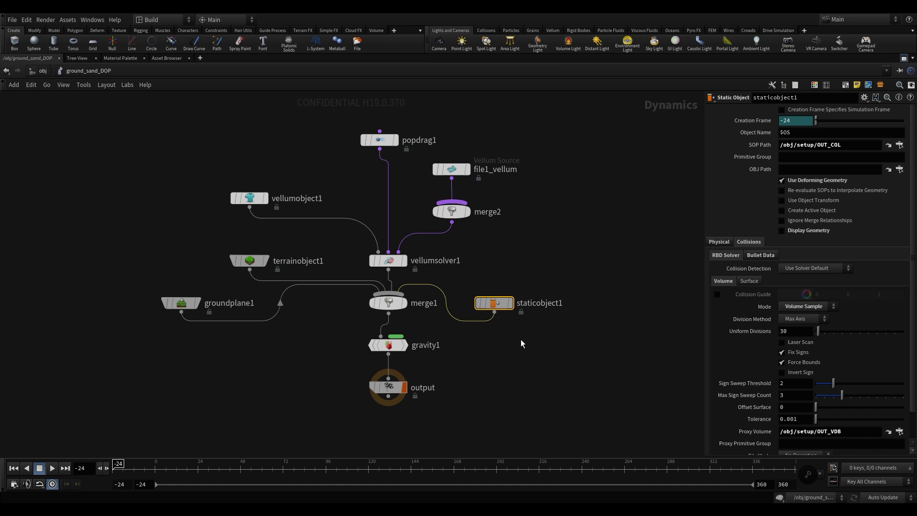
pyautogui.click(182, 302)
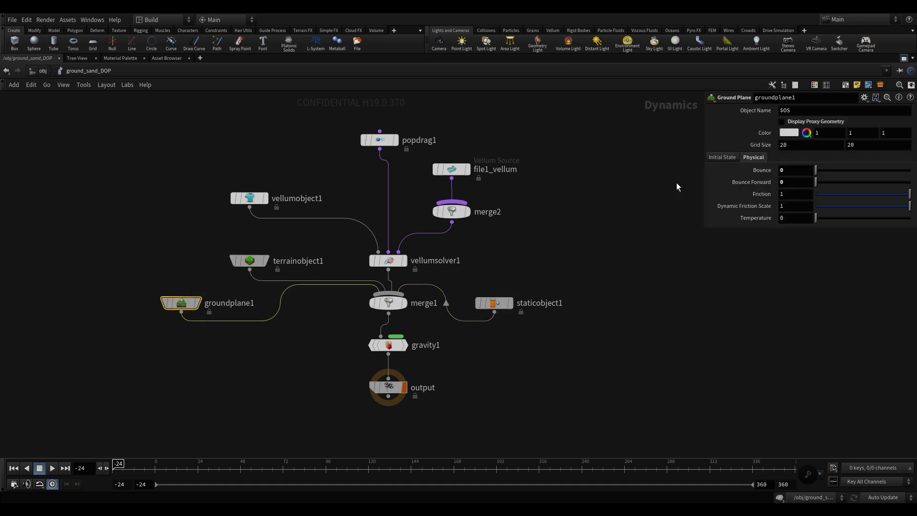
# - Inspect popdrag1's air resistance and vellumsolver1's common and advanced solver settings
pyautogui.moveTo(465, 260); pyautogui.dragTo(517, 264, button='middle')
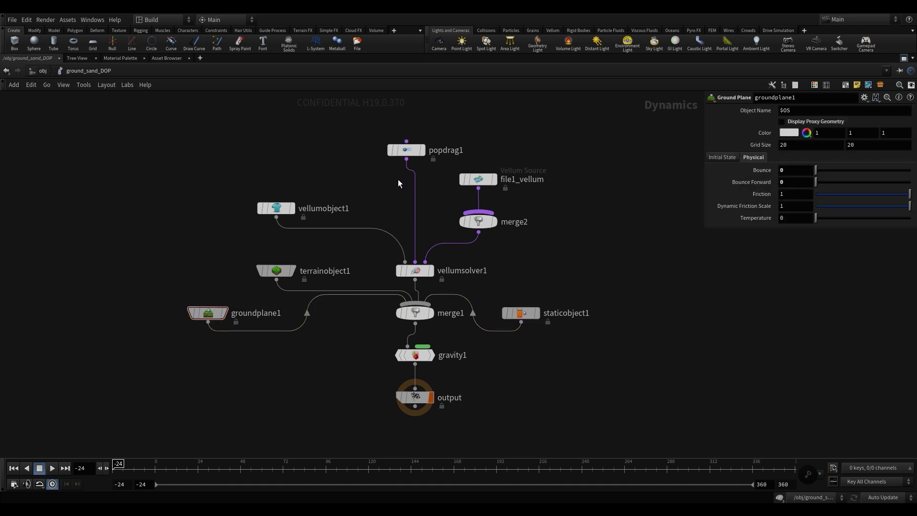
pyautogui.click(406, 150)
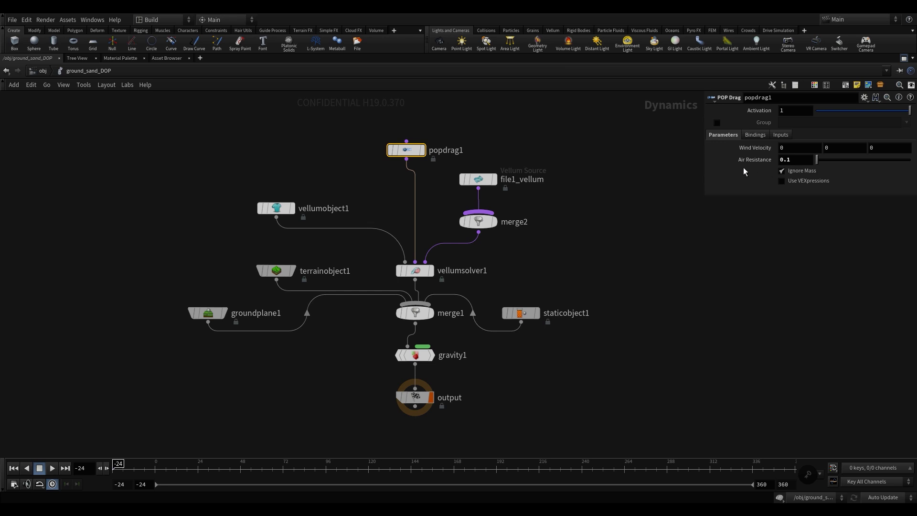
pyautogui.moveTo(592, 233); pyautogui.dragTo(602, 225, button='middle')
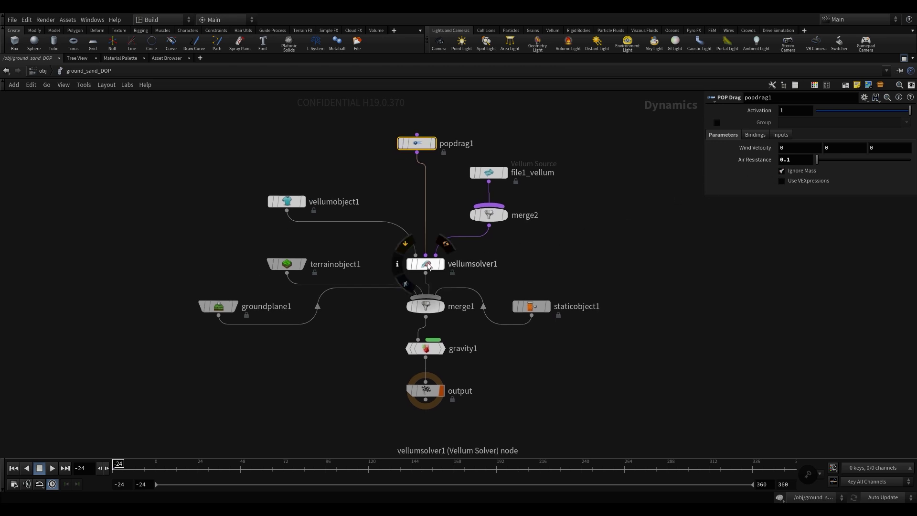
pyautogui.click(423, 263)
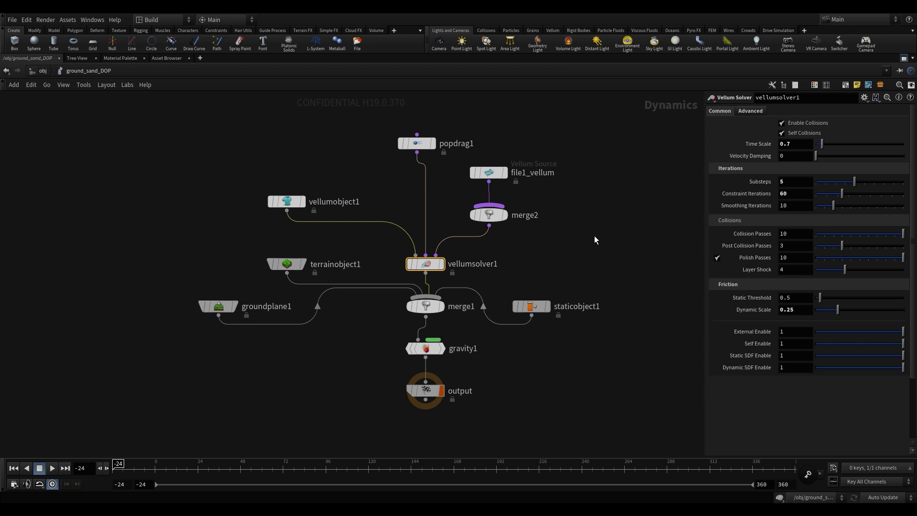
pyautogui.click(755, 113)
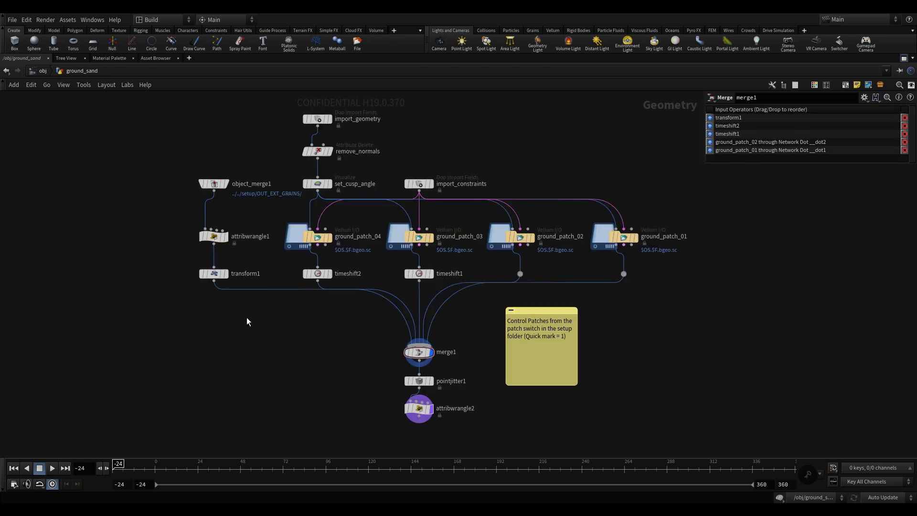
# - Examine the cached ground patch branches in ground_sand, and jump to the quick-marked patch_switch in the setup network
pyautogui.moveTo(369, 336); pyautogui.dragTo(376, 339, button='middle')
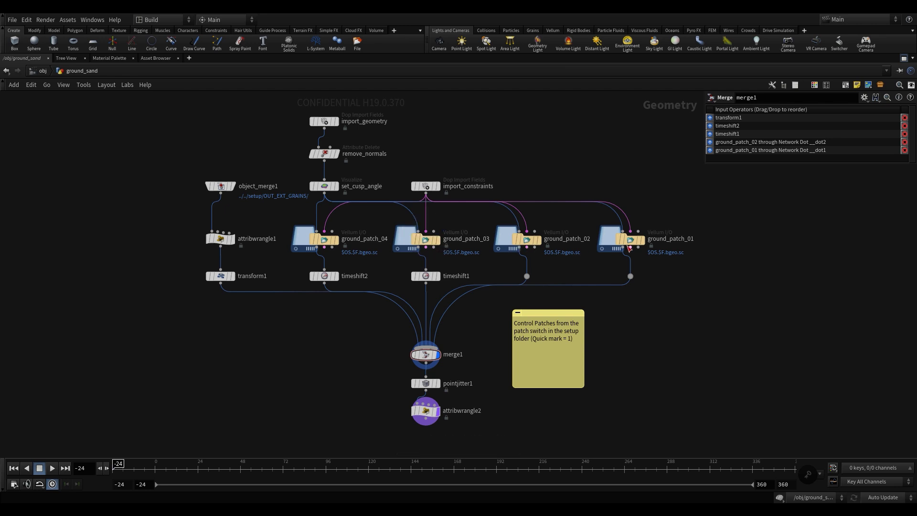
pyautogui.scroll(2, 540, 346)
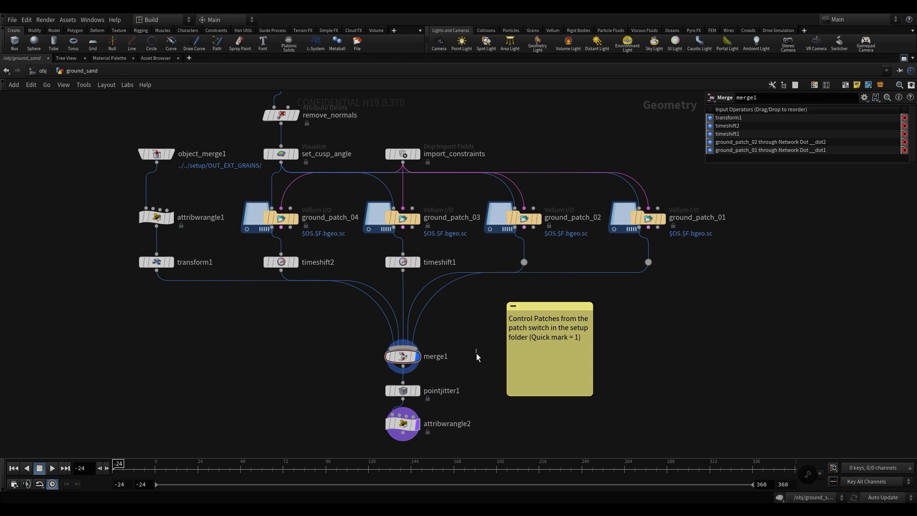
pyautogui.press('1')
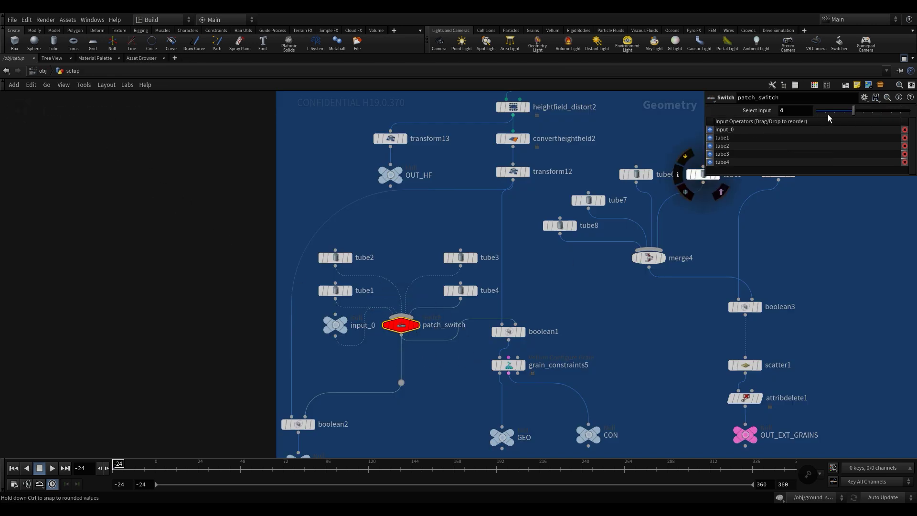
# - Return to the quick-marked ground_sand network and inspect the frame clamp settings of timeshift2 and timeshift1
pyautogui.press('2')
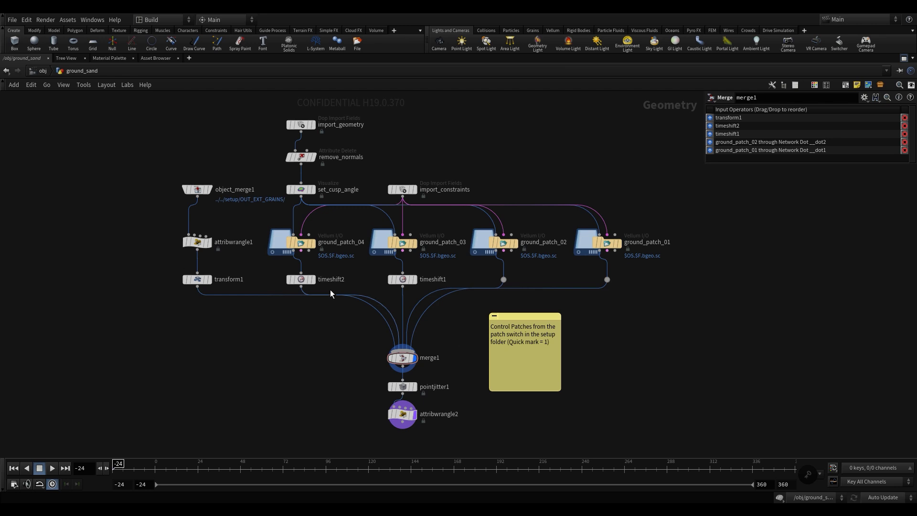
pyautogui.click(300, 278)
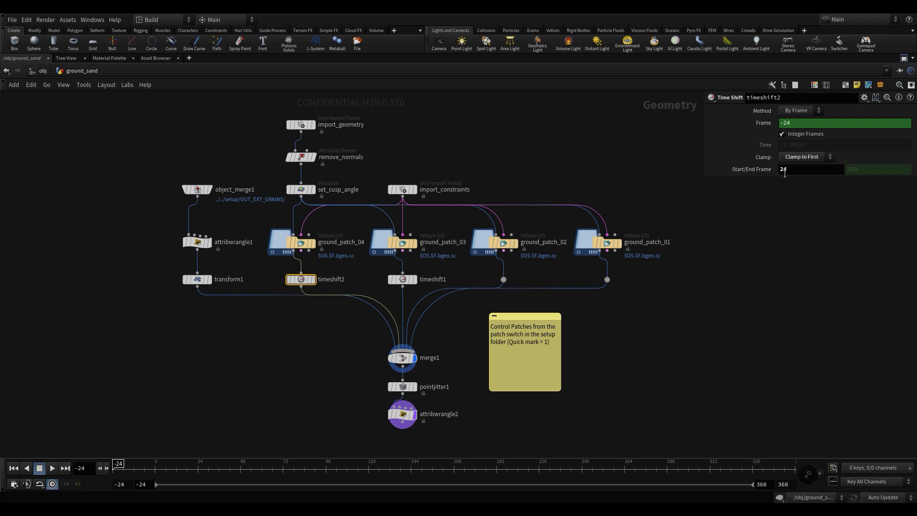
pyautogui.click(401, 279)
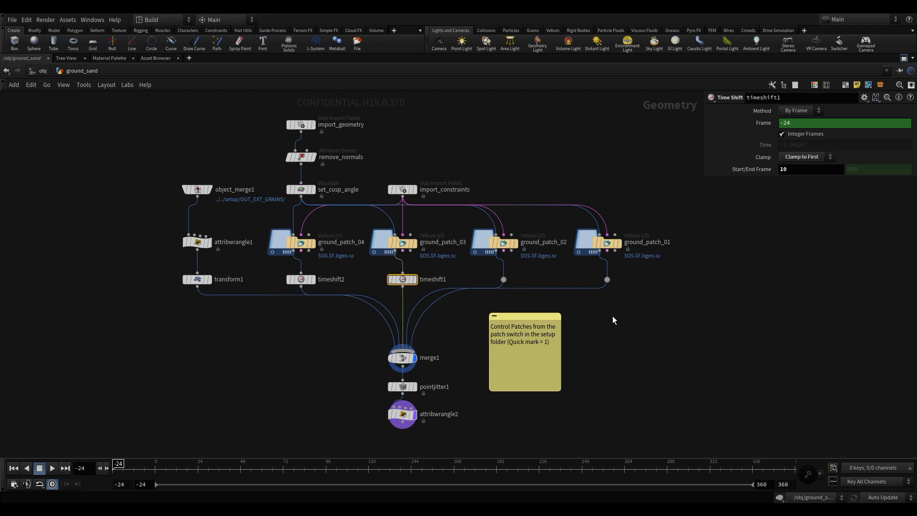
pyautogui.moveTo(600, 324); pyautogui.dragTo(601, 326)
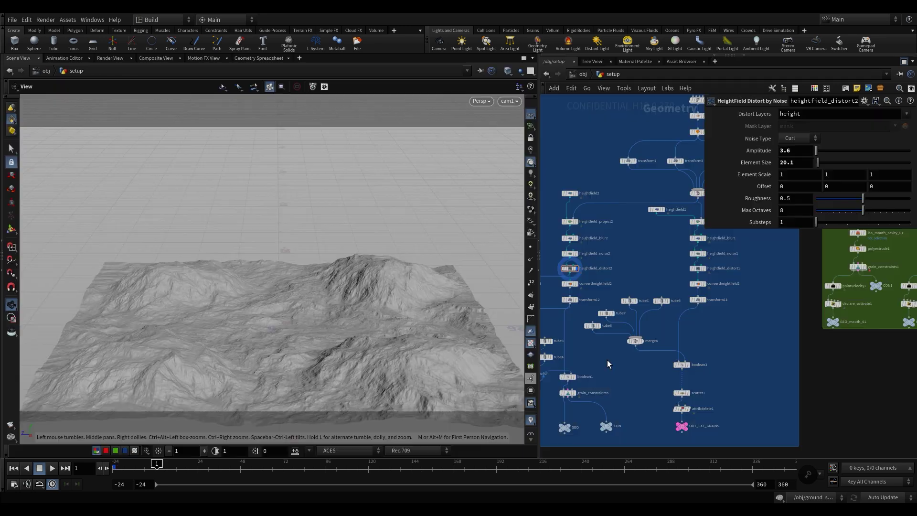
# - Display heightfield_project2's terrain in the setup network and inspect its projection settings and heightfield2's grid settings
pyautogui.moveTo(606, 359); pyautogui.dragTo(592, 376, button='middle')
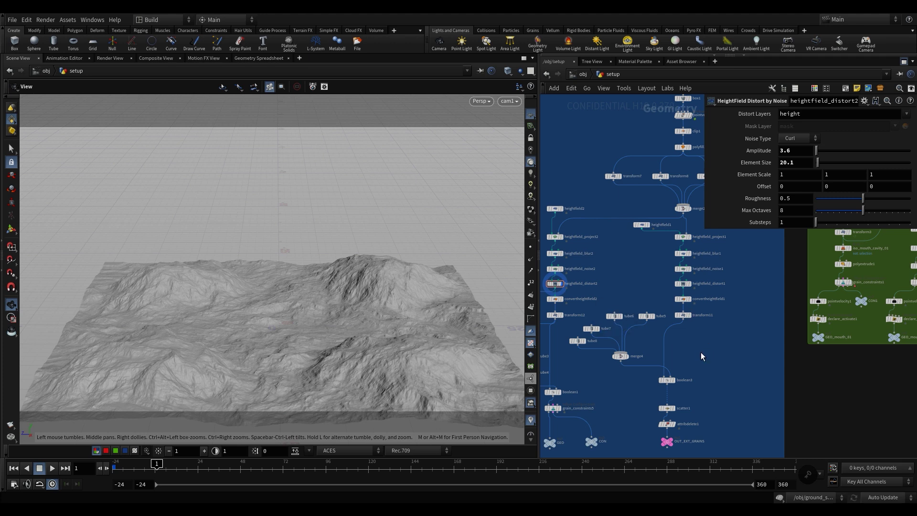
pyautogui.moveTo(701, 356); pyautogui.dragTo(693, 323, button='middle')
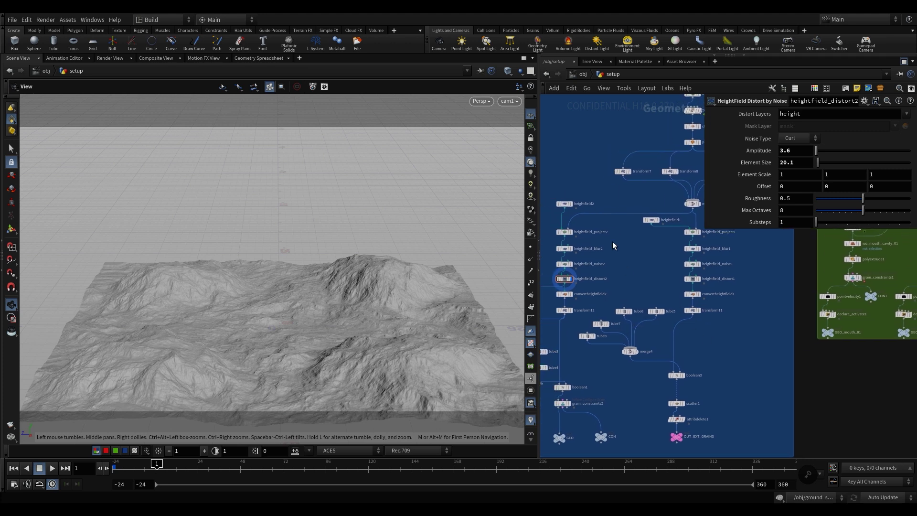
pyautogui.moveTo(612, 241); pyautogui.dragTo(623, 245, button='middle')
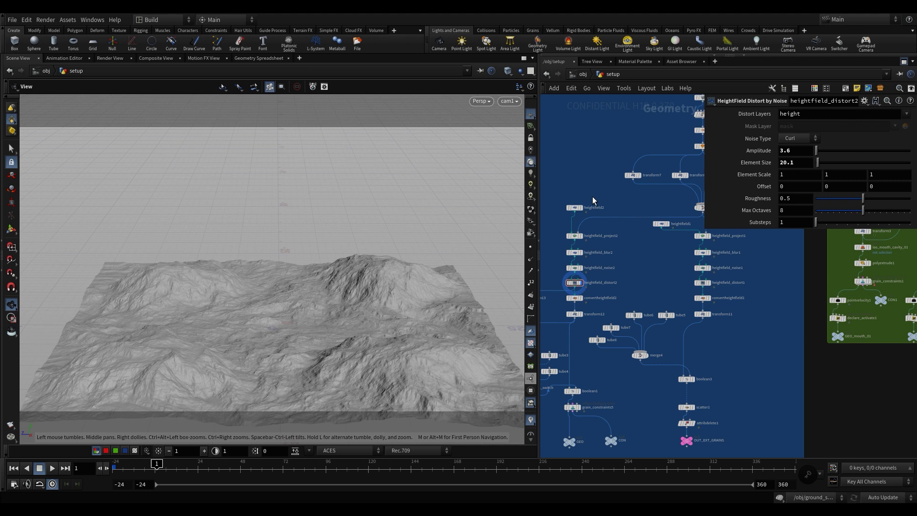
pyautogui.moveTo(593, 197); pyautogui.dragTo(592, 193, button='middle')
pyautogui.click(576, 233)
pyautogui.click(574, 205)
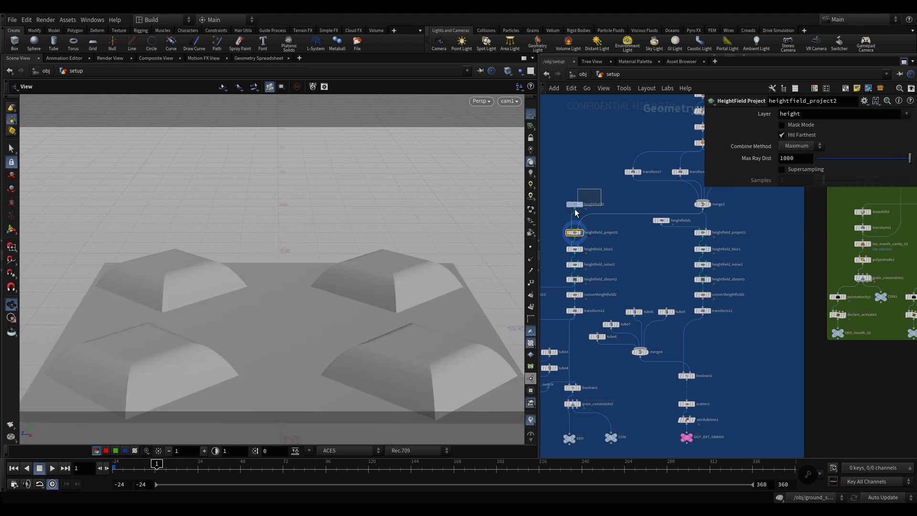
pyautogui.moveTo(680, 253); pyautogui.dragTo(672, 250, button='middle')
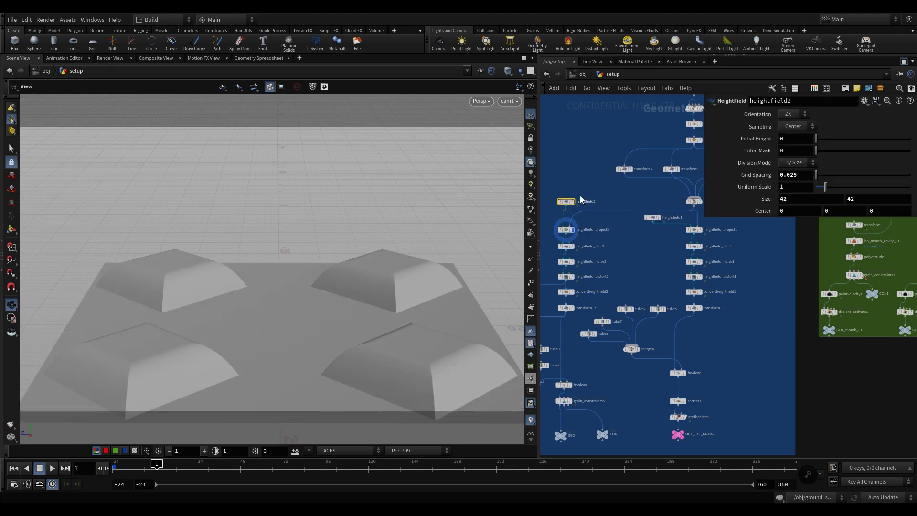
pyautogui.moveTo(720, 280); pyautogui.dragTo(709, 275, button='middle')
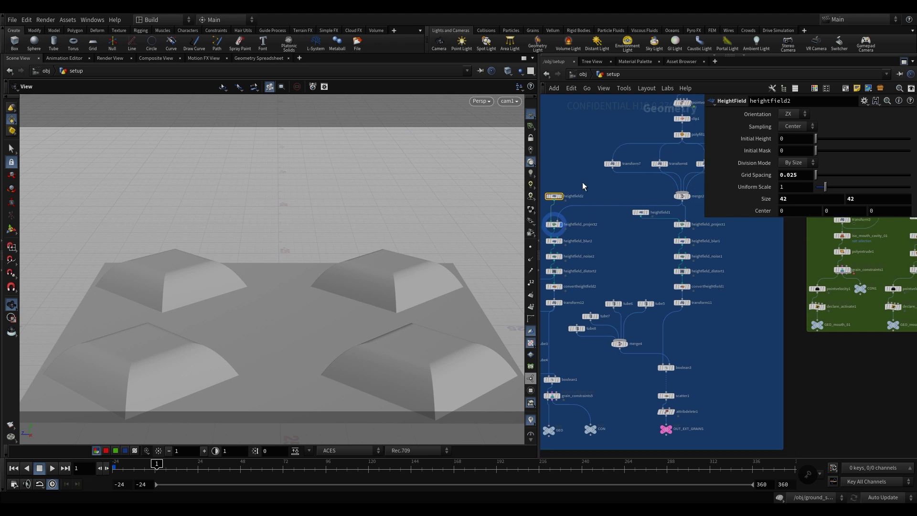
# - Select heightfield1, display heightfield_project1's extended terrain and inspect its projection settings
pyautogui.click(640, 212)
pyautogui.click(682, 225)
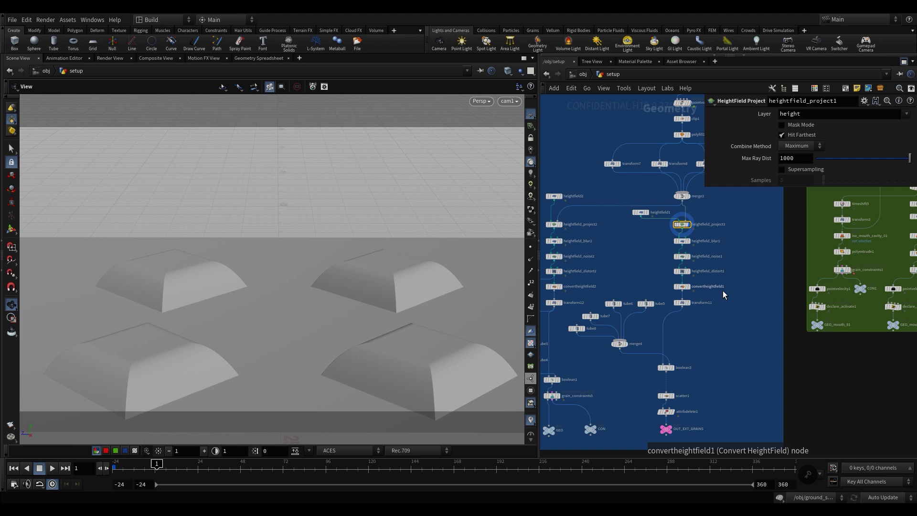
pyautogui.moveTo(723, 291); pyautogui.dragTo(694, 260, button='middle')
pyautogui.scroll(3, 651, 335)
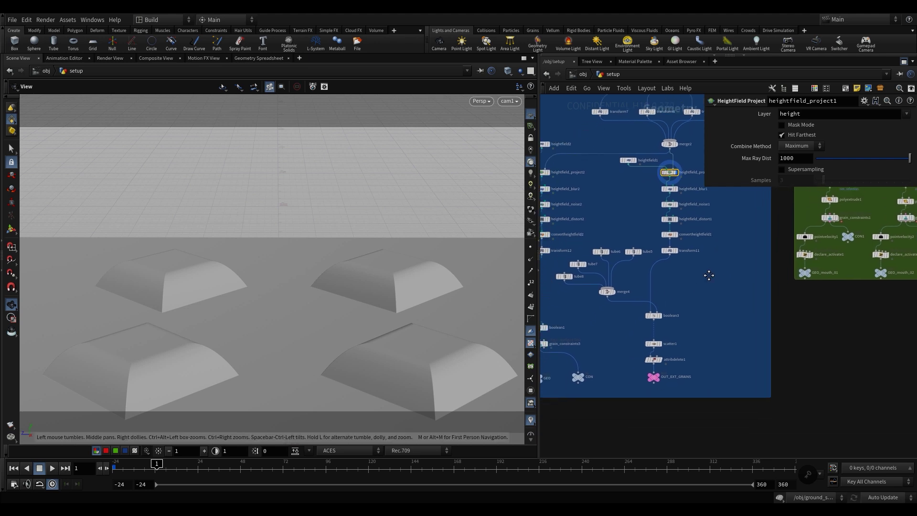
# - Display boolean3's terrain with the cut-out patches and inspect the settings of boolean3 and scatter1
pyautogui.click(642, 333)
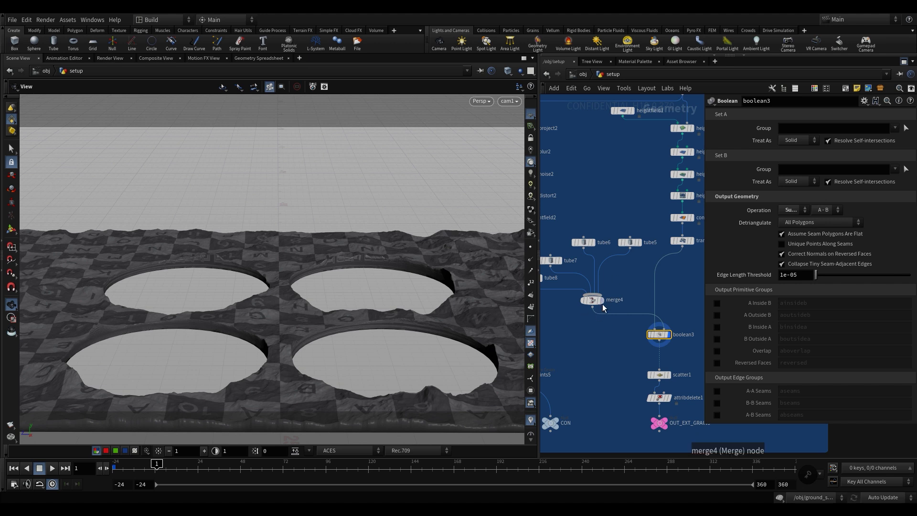
pyautogui.scroll(-2, 608, 335)
pyautogui.scroll(2, 608, 336)
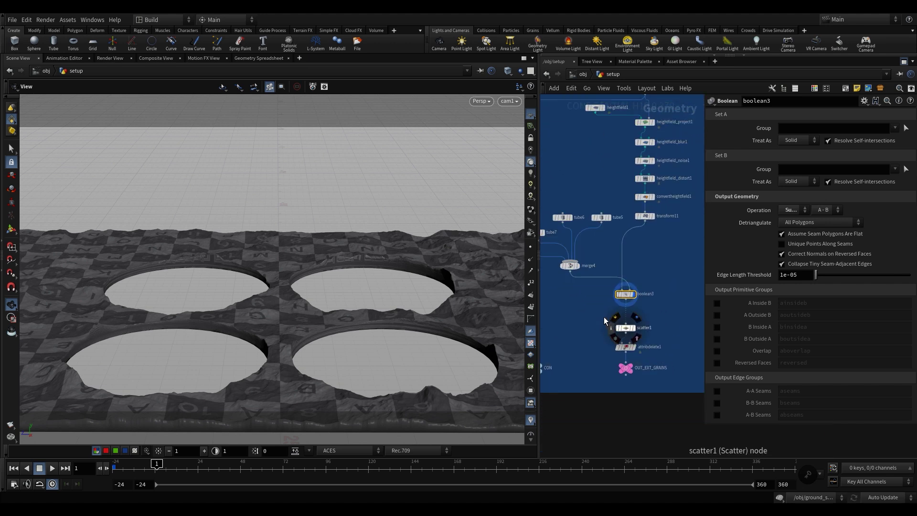
pyautogui.scroll(-2, 603, 317)
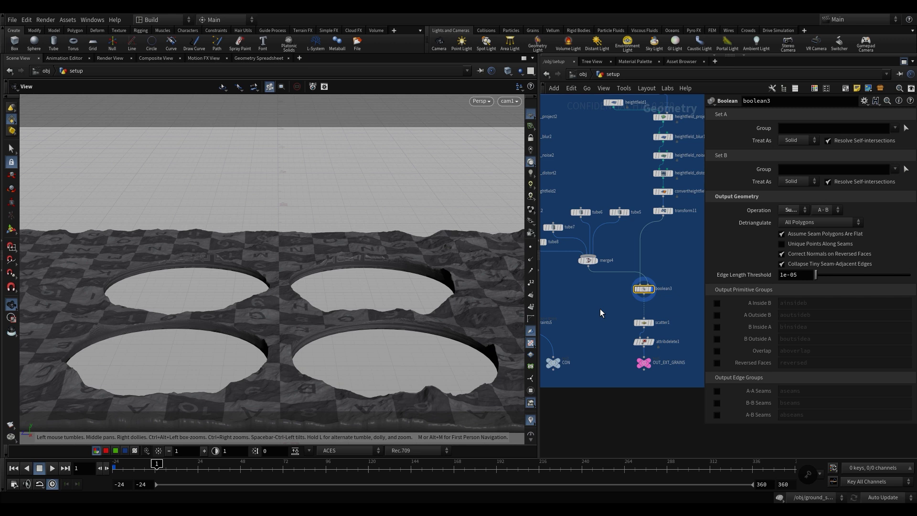
pyautogui.press('Down')
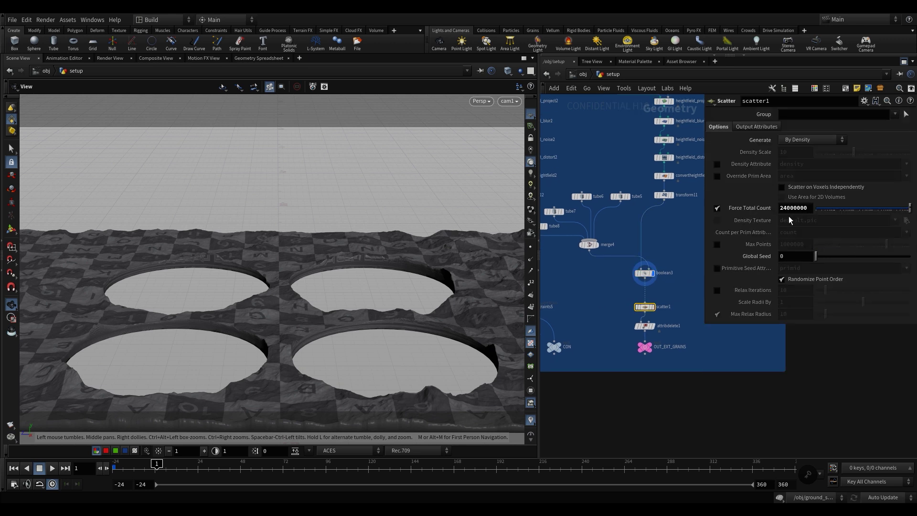
pyautogui.scroll(-2, 678, 329)
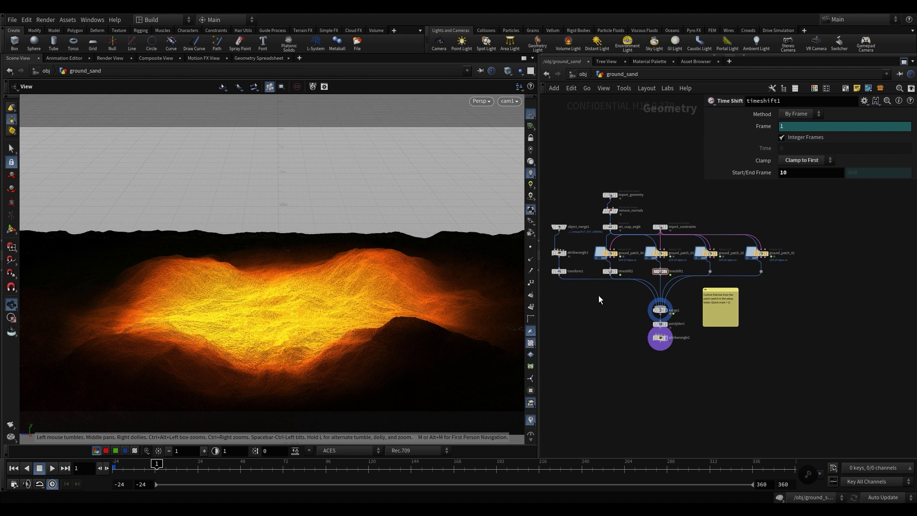
# - Inspect the external grain branch in ground_sand: object_merge1's source, attribwrangle1's pscale code and transform1's translation
pyautogui.scroll(2, 600, 299)
pyautogui.moveTo(612, 300); pyautogui.dragTo(566, 255, button='middle')
pyautogui.click(569, 206)
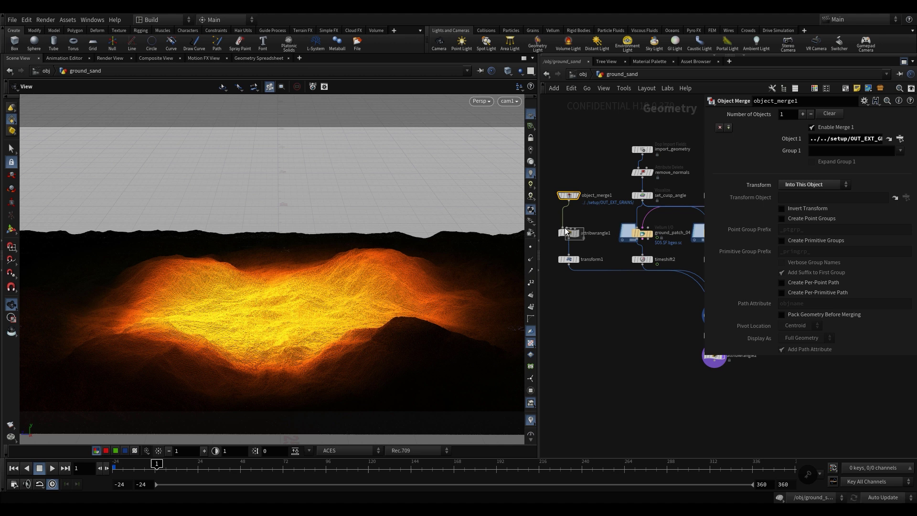
pyautogui.click(567, 232)
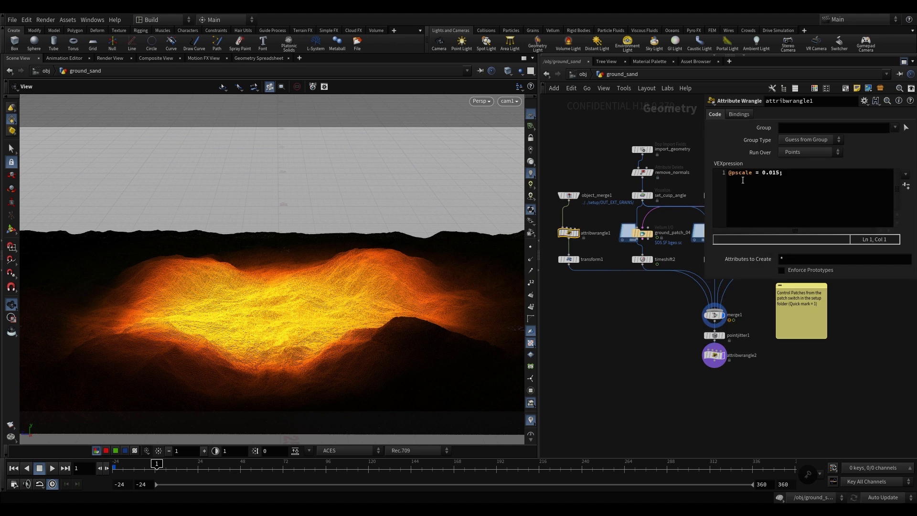
pyautogui.click(572, 259)
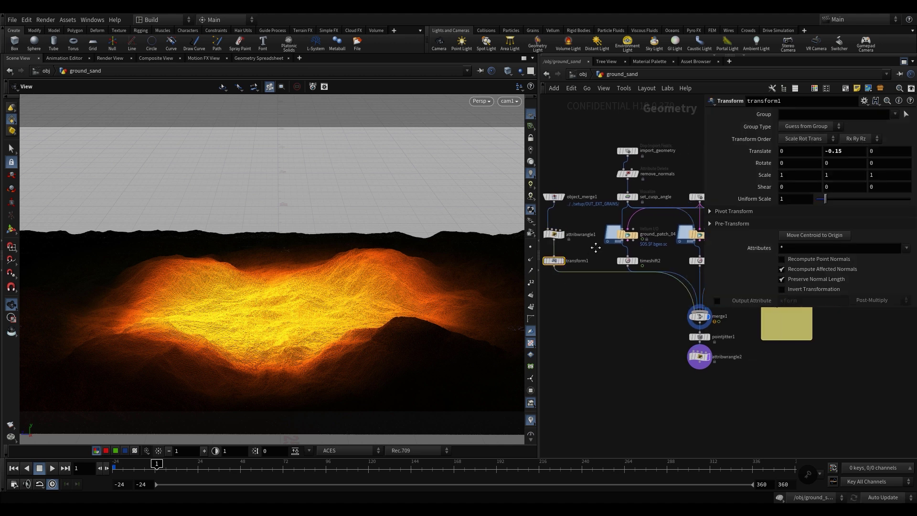
pyautogui.scroll(-2, 621, 301)
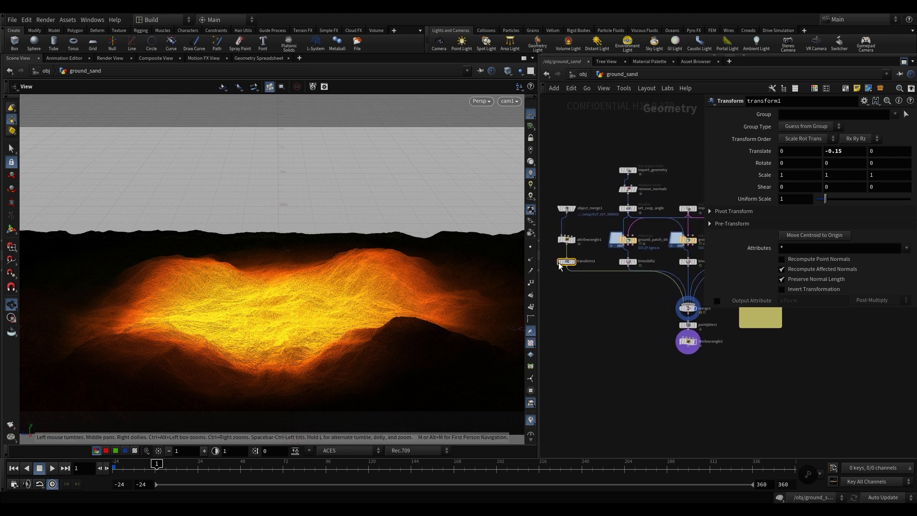
pyautogui.moveTo(559, 265)
pyautogui.click(558, 262)
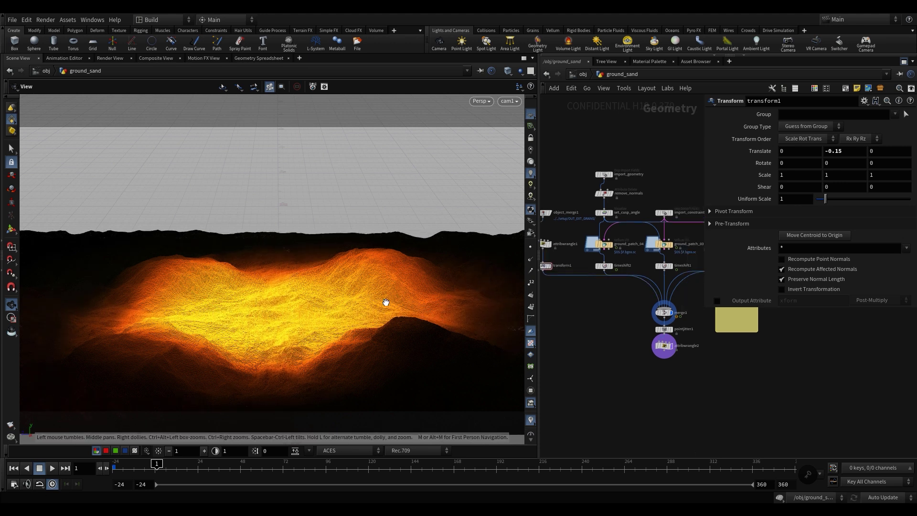
# - Display pointjitter1's jittered grains and inspect its jitter settings and attribwrangle2's pscale code
pyautogui.click(663, 328)
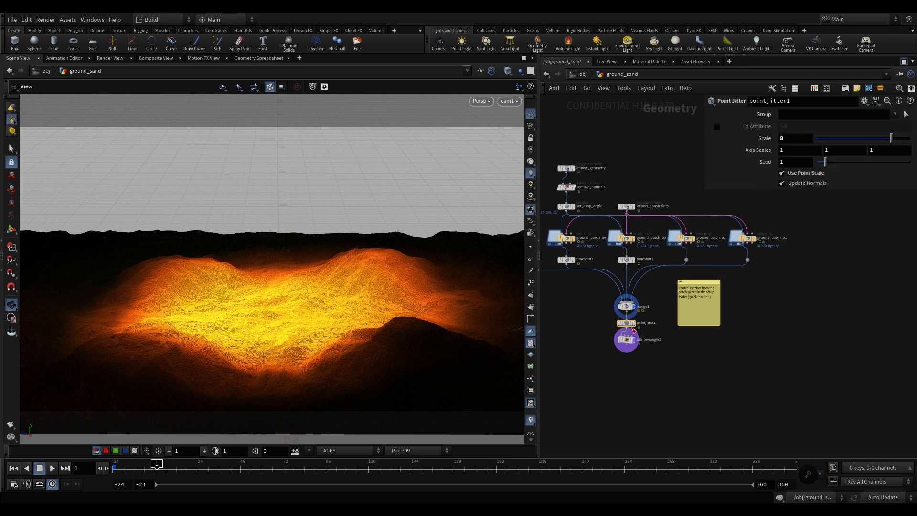
pyautogui.click(627, 323)
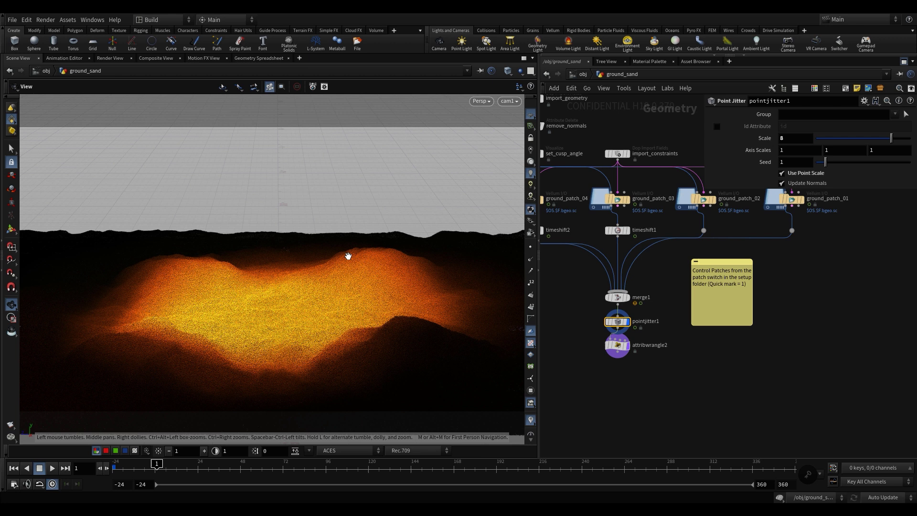
pyautogui.click(603, 353)
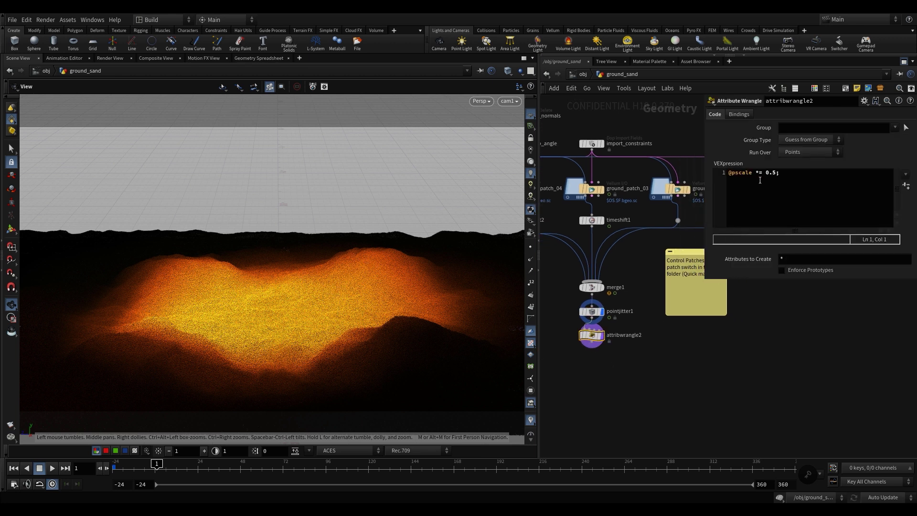
pyautogui.scroll(-3, 669, 367)
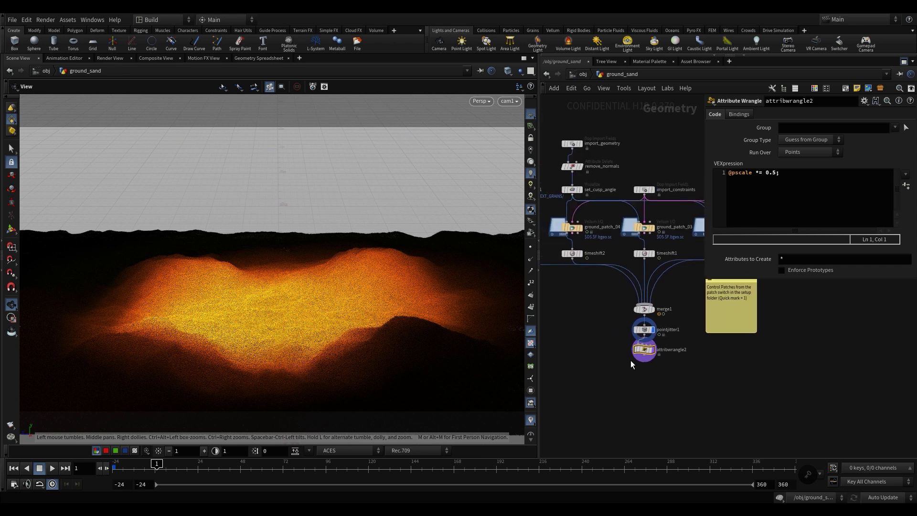
pyautogui.click(652, 309)
pyautogui.moveTo(587, 345)
pyautogui.mouseDown(button='middle')
pyautogui.moveTo(597, 348)
pyautogui.moveTo(572, 336)
pyautogui.mouseUp(button='middle')
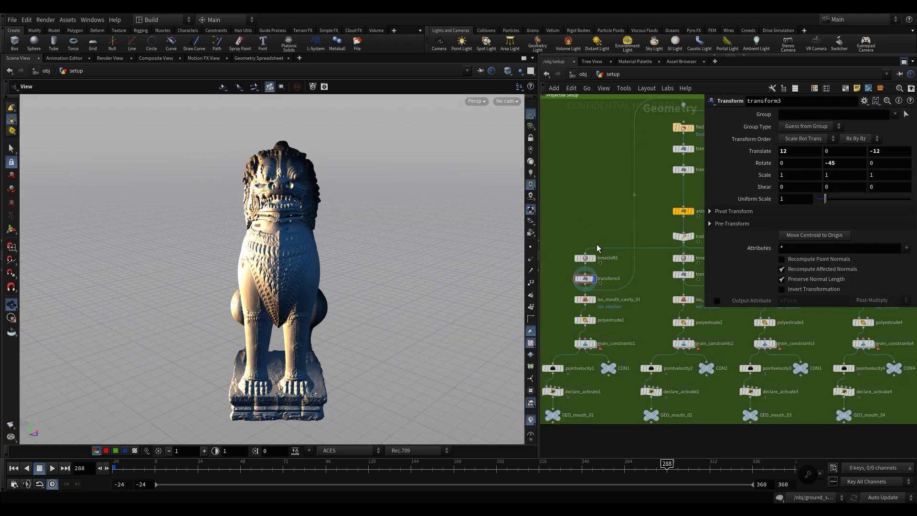
# - Frame the lion statue in the viewport, then display iso_mouth_cavity_01 and examine the isolated mouth geometry
pyautogui.moveTo(603, 312); pyautogui.dragTo(608, 311, button='middle')
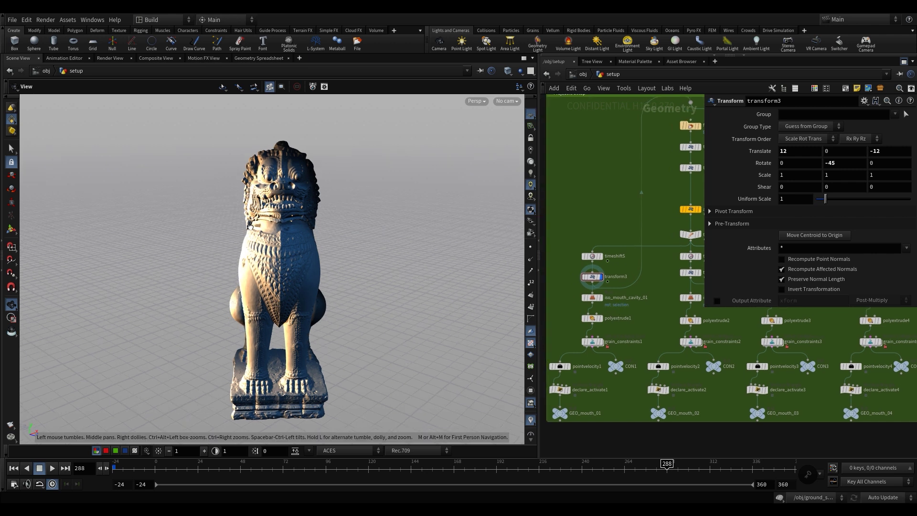
pyautogui.press('f')
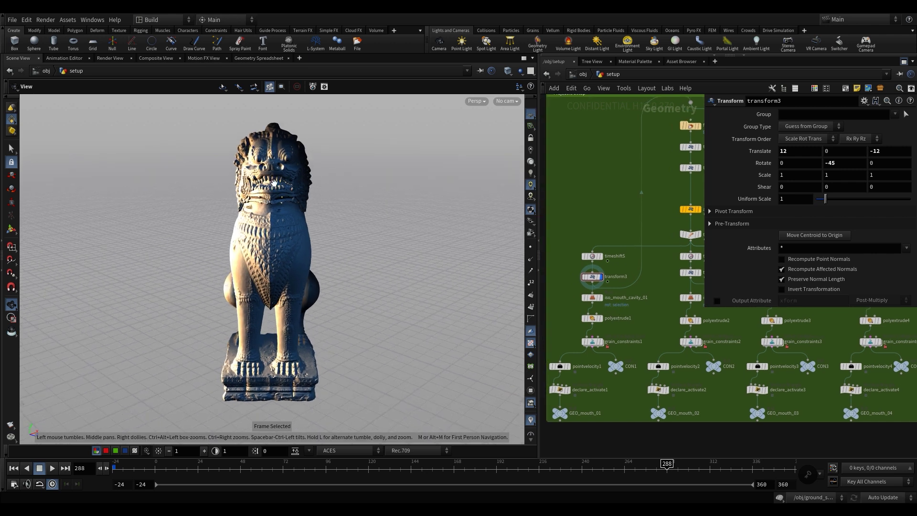
pyautogui.click(600, 297)
pyautogui.scroll(10, 273, 183)
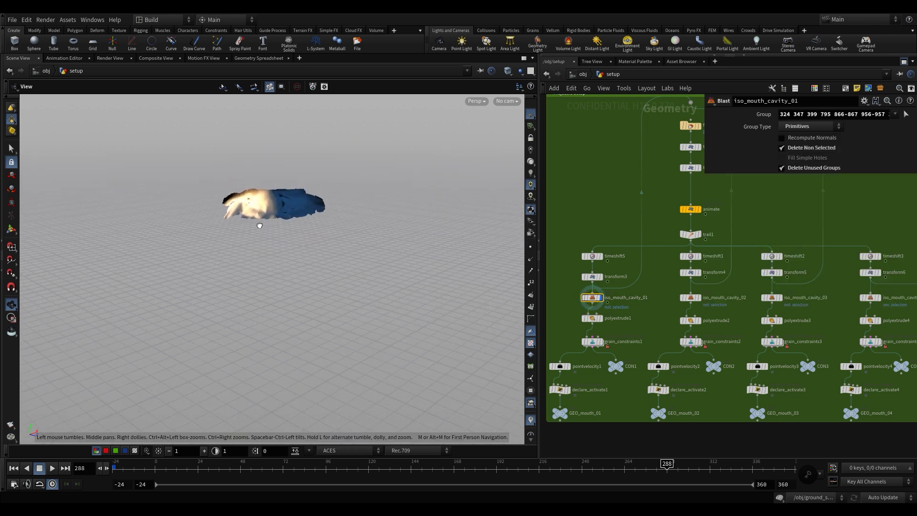
pyautogui.moveTo(287, 224); pyautogui.dragTo(325, 234)
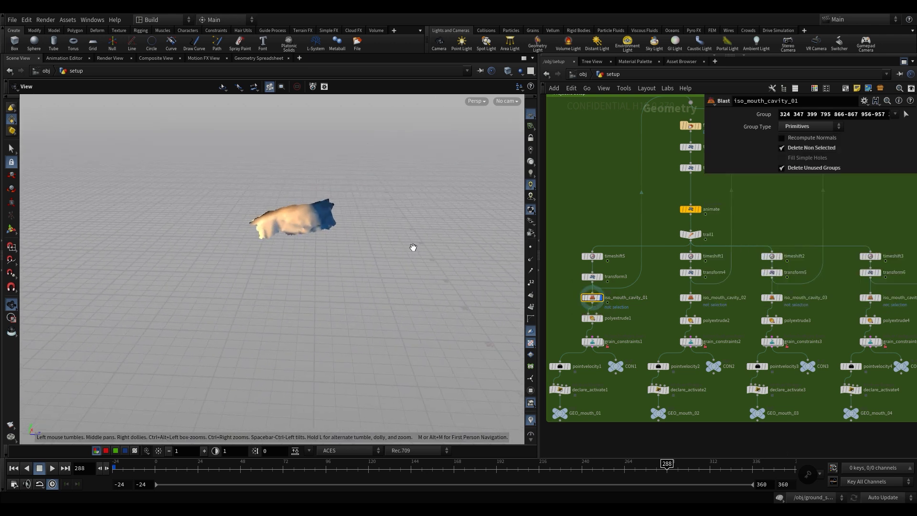
# - Template transform3 to compare the mouth cavity's position with the whole lion, and turn the template off again
pyautogui.click(598, 277)
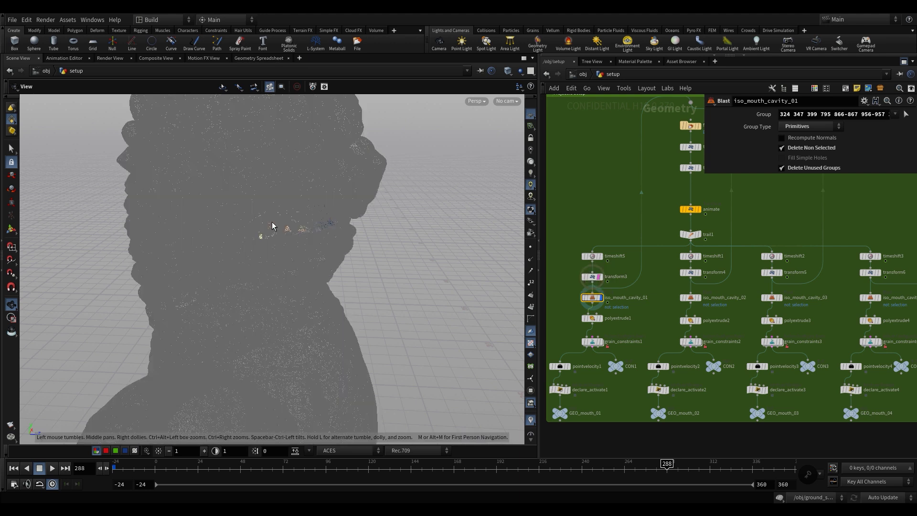
pyautogui.moveTo(212, 207); pyautogui.dragTo(334, 228)
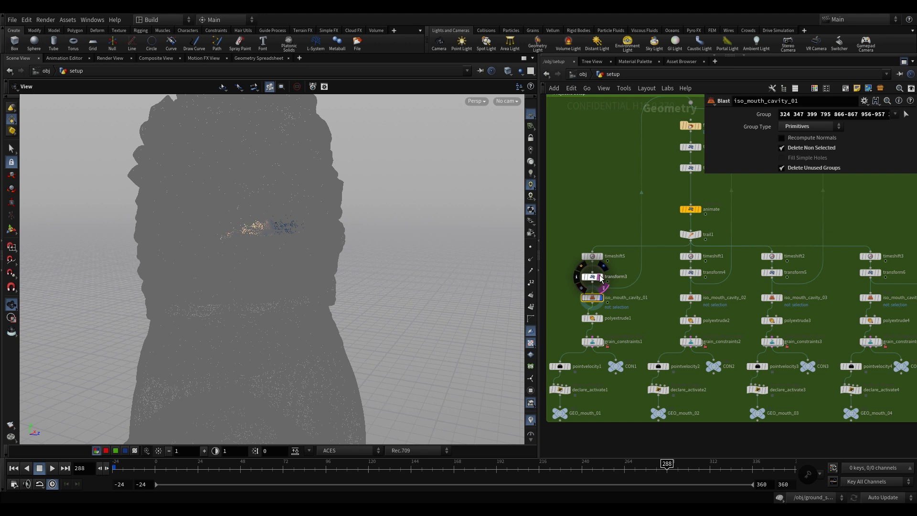
pyautogui.click(580, 273)
# - Display polyextrude1's thickened mouth geometry and inspect its extrusion settings
pyautogui.click(599, 318)
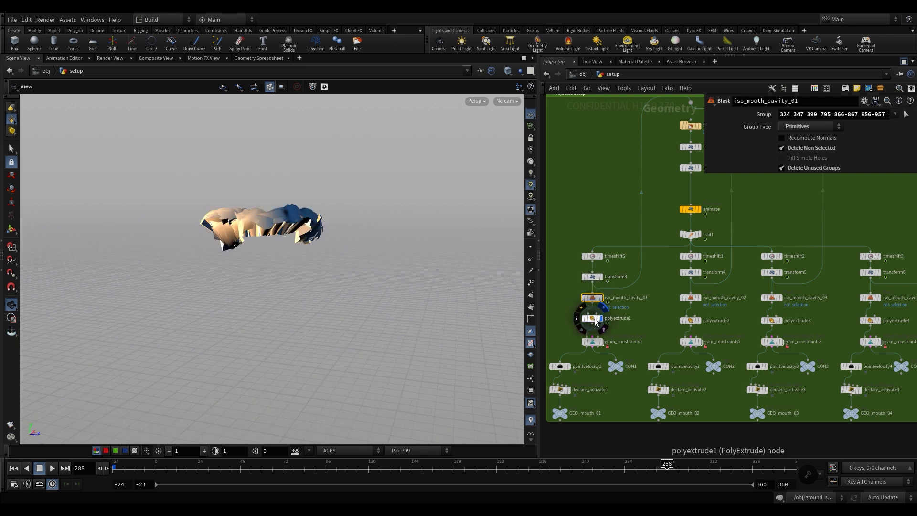
pyautogui.click(592, 318)
pyautogui.moveTo(351, 231); pyautogui.dragTo(382, 233)
pyautogui.scroll(-3, 653, 279)
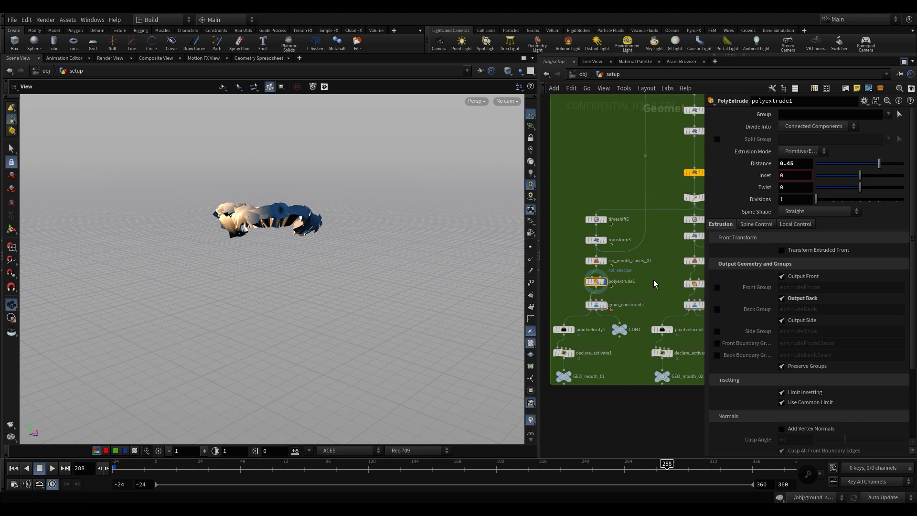
# - Display grain_constraints1's grains filling the mouth shape and inspect its particle size and mass settings
pyautogui.moveTo(607, 291)
pyautogui.scroll(2, 606, 291)
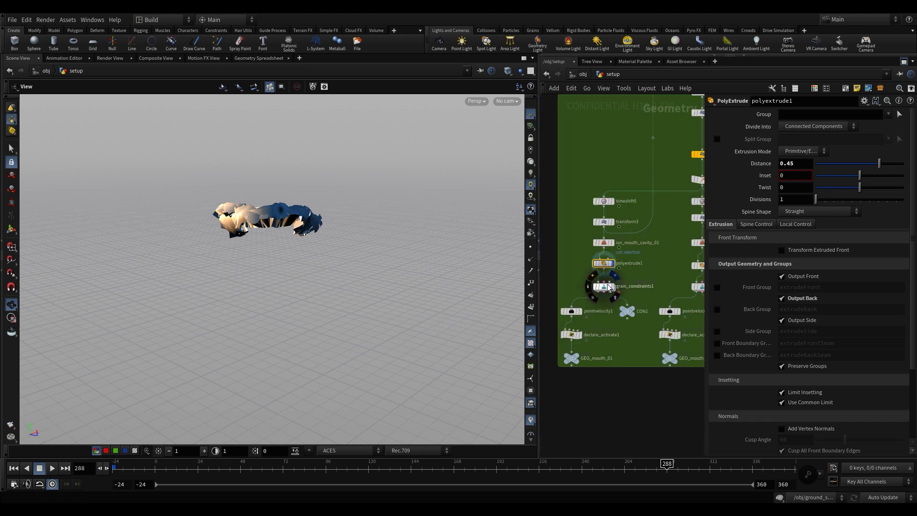
pyautogui.click(609, 287)
pyautogui.moveTo(466, 295); pyautogui.dragTo(317, 207)
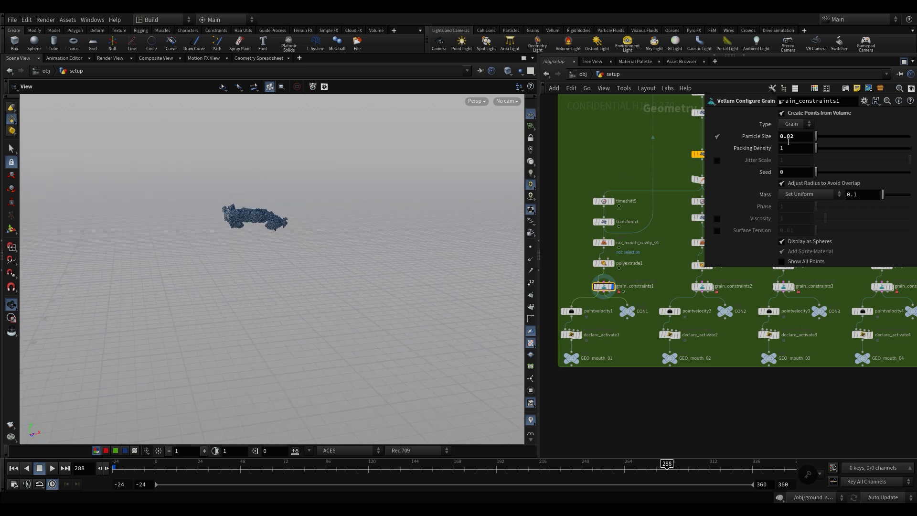
pyautogui.scroll(2, 616, 301)
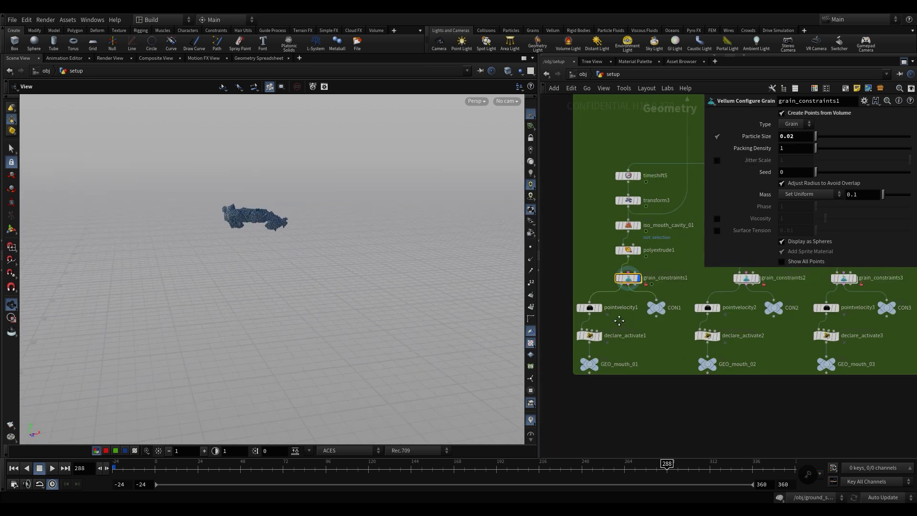
pyautogui.moveTo(646, 290); pyautogui.dragTo(644, 284, button='middle')
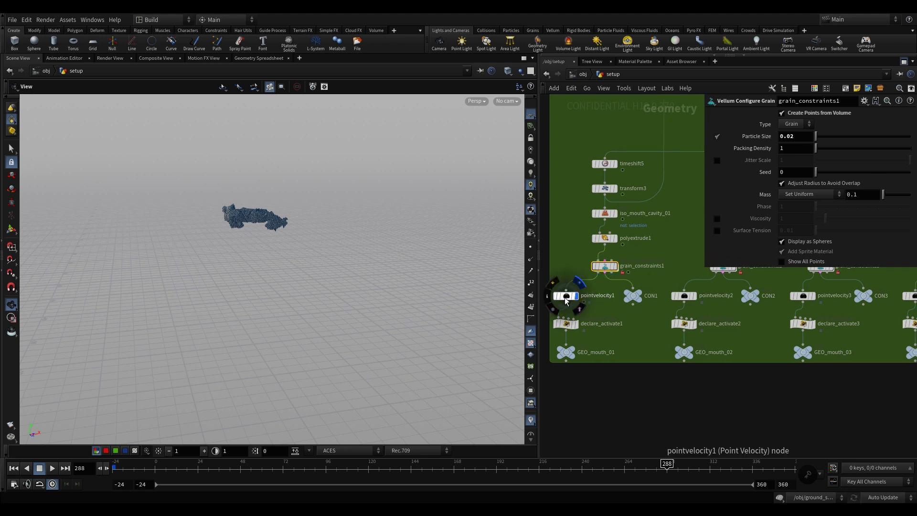
# - Display pointvelocity1 and examine its curl noise settings and animated velocity at frame 45
pyautogui.click(571, 297)
pyautogui.moveTo(342, 264); pyautogui.dragTo(307, 267)
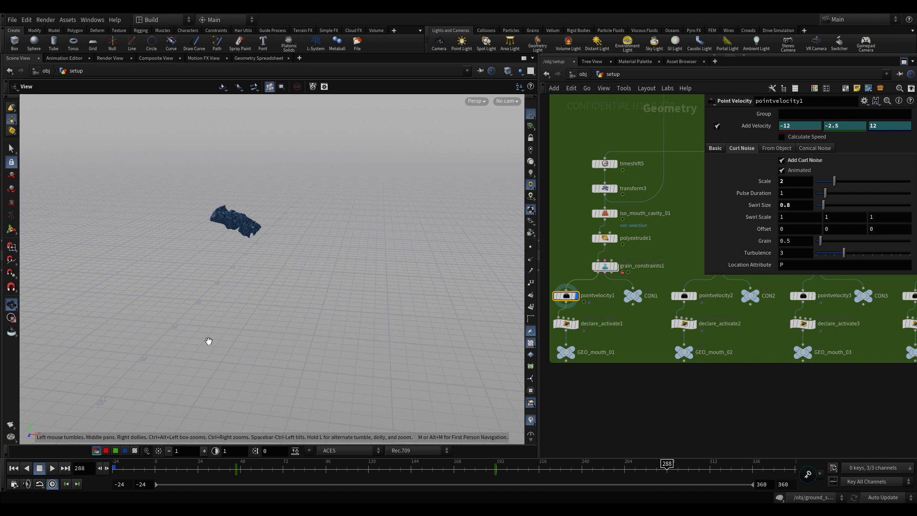
pyautogui.click(235, 469)
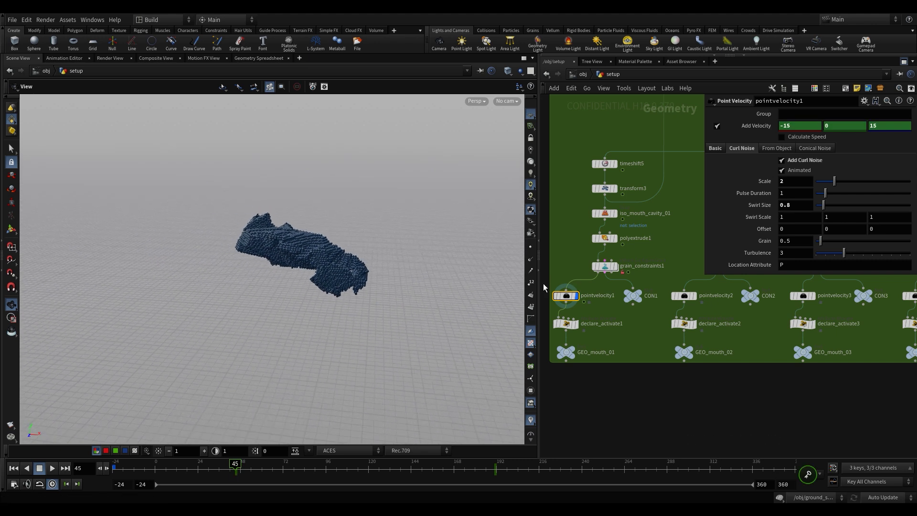
pyautogui.moveTo(576, 271); pyautogui.dragTo(592, 258, button='middle')
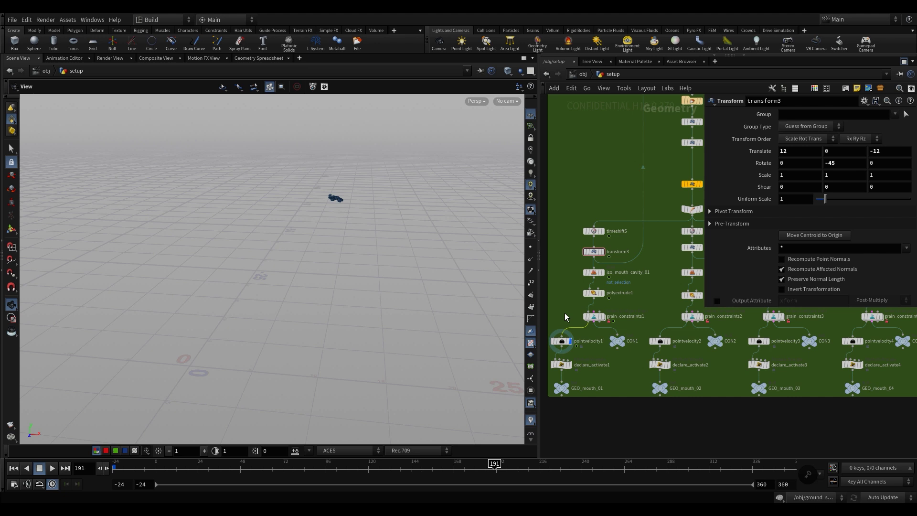
# - Select pointvelocity1 again and scrub from around frame 47 to 191 to compare its velocity keyframes
pyautogui.click(562, 341)
pyautogui.click(238, 472)
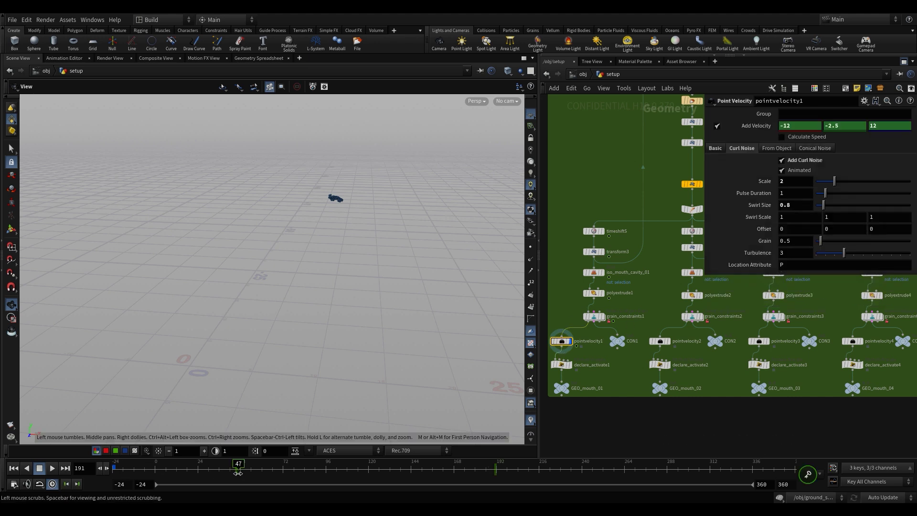
pyautogui.moveTo(238, 473); pyautogui.dragTo(495, 474)
pyautogui.click(808, 474)
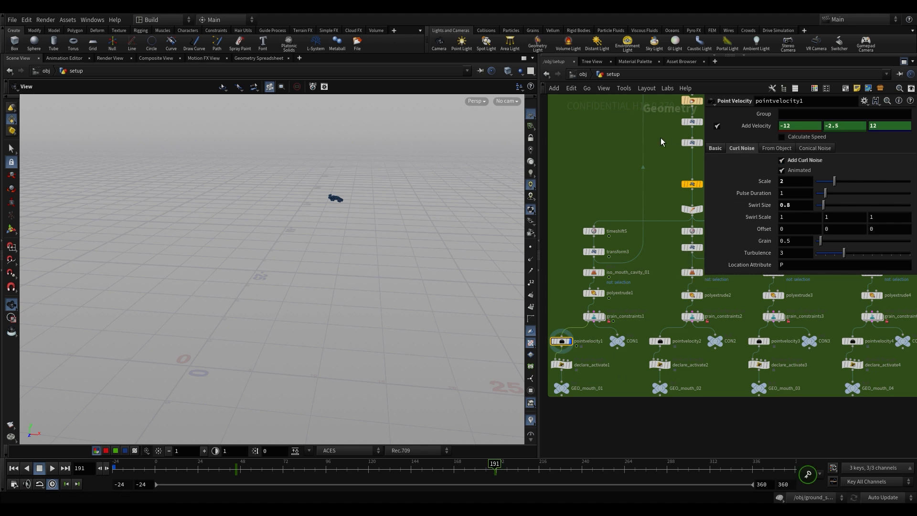
# - Check transform3's translate and rotate values against the velocity direction set in pointvelocity1
pyautogui.click(593, 251)
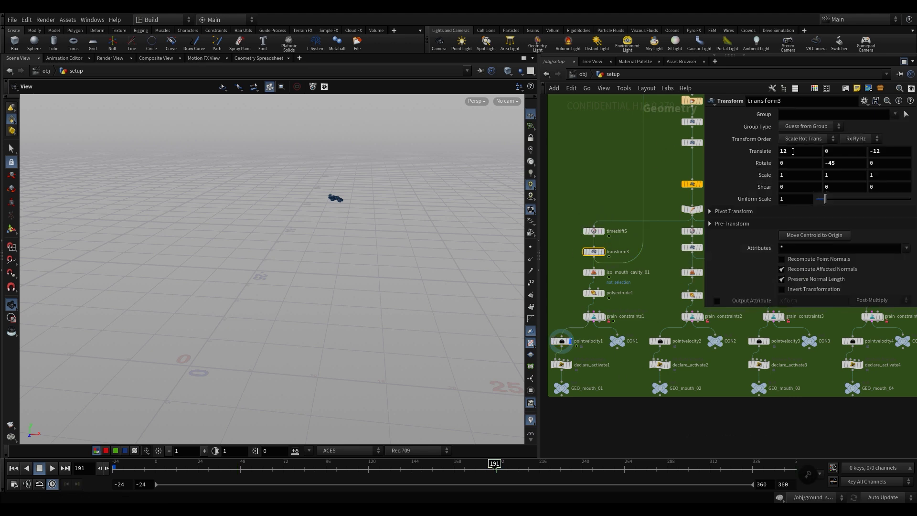
pyautogui.scroll(3, 595, 319)
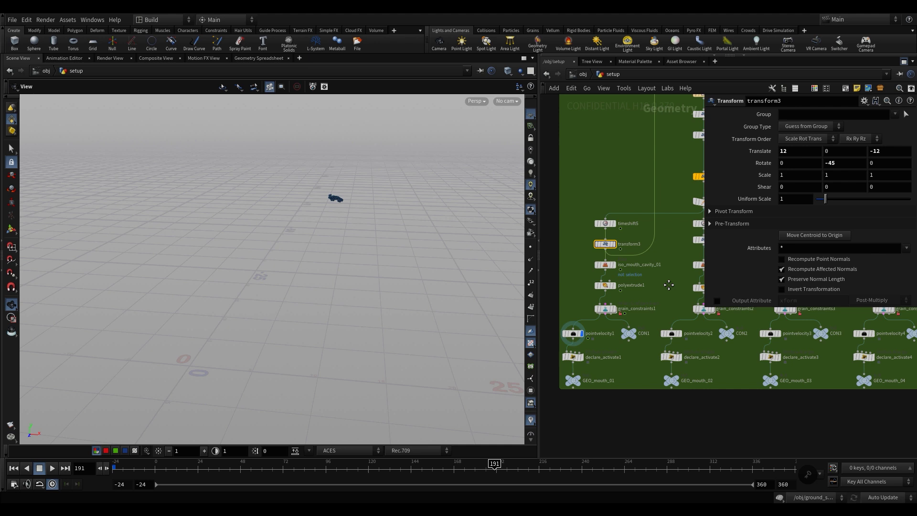
pyautogui.scroll(3, 602, 303)
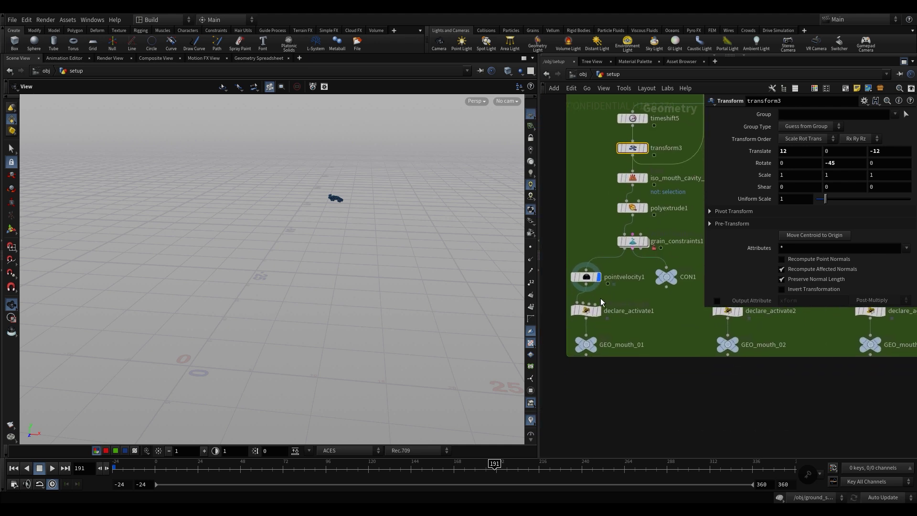
pyautogui.moveTo(607, 298); pyautogui.dragTo(612, 301, button='middle')
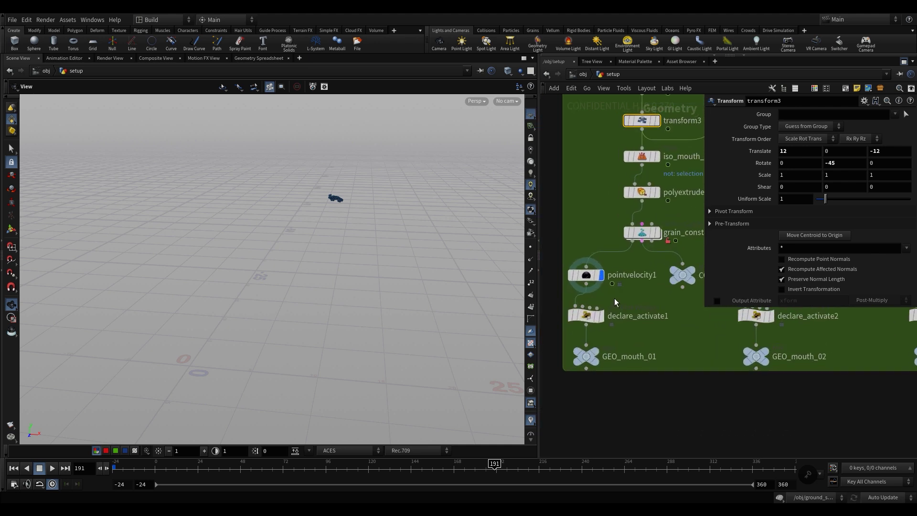
pyautogui.click(587, 264)
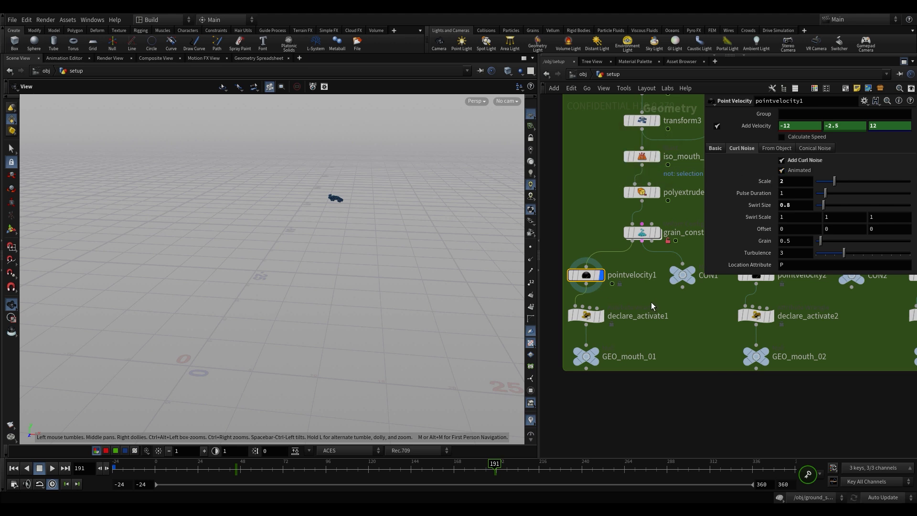
pyautogui.moveTo(652, 302); pyautogui.dragTo(659, 294, button='middle')
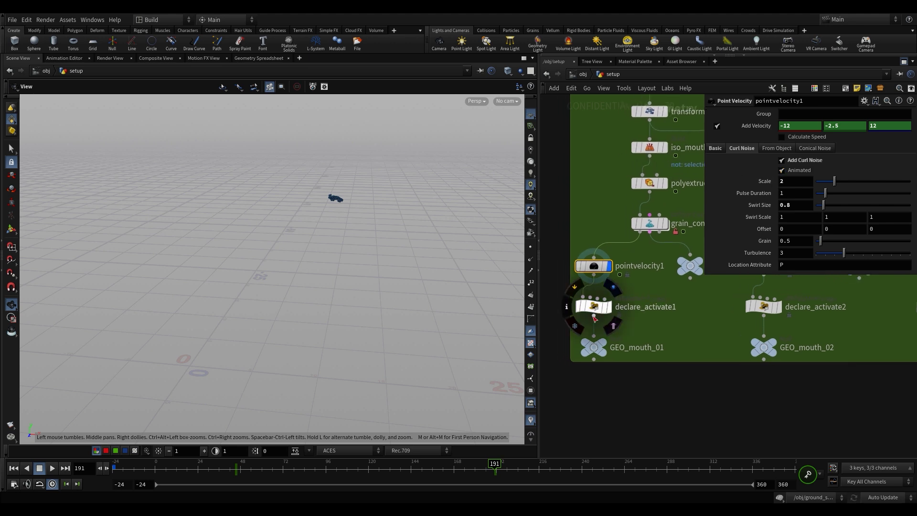
# - Inspect the activation code and start frame in declare_activate1 and declare_activate2
pyautogui.click(593, 309)
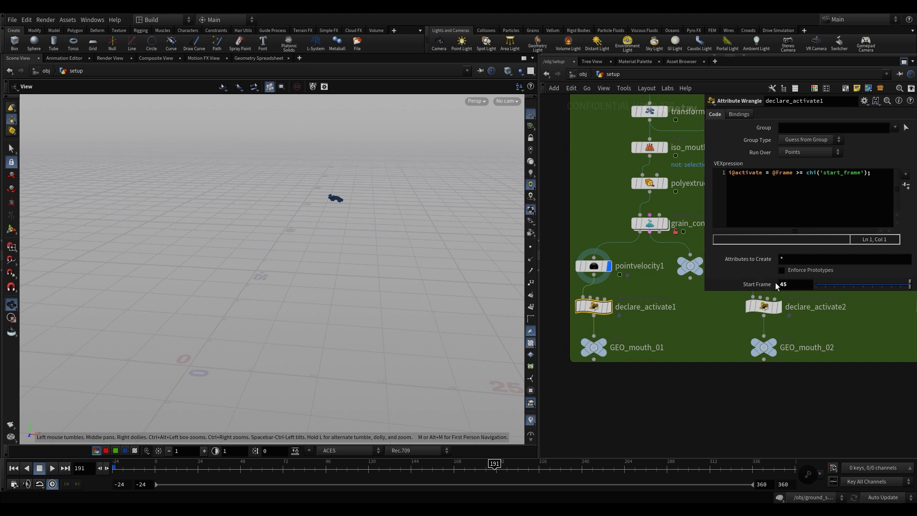
pyautogui.scroll(-3, 697, 306)
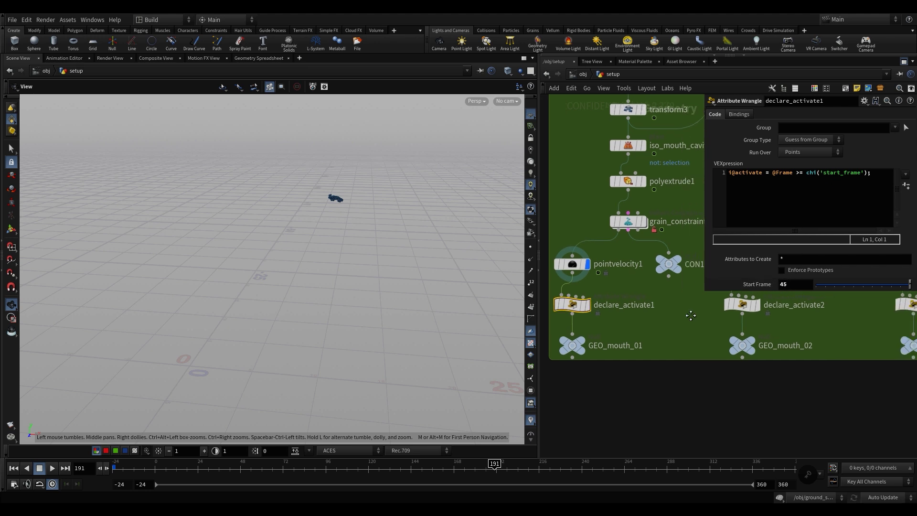
pyautogui.click(703, 297)
pyautogui.scroll(-5, 667, 328)
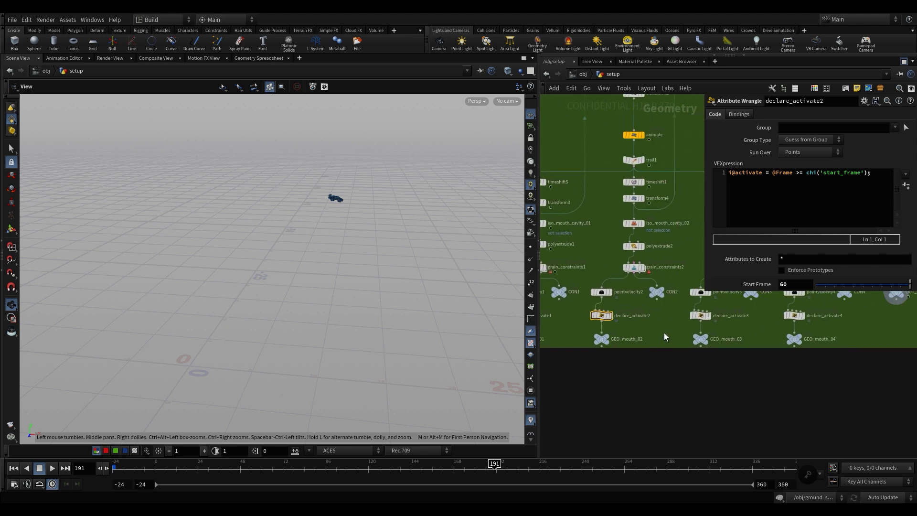
pyautogui.scroll(2, 653, 324)
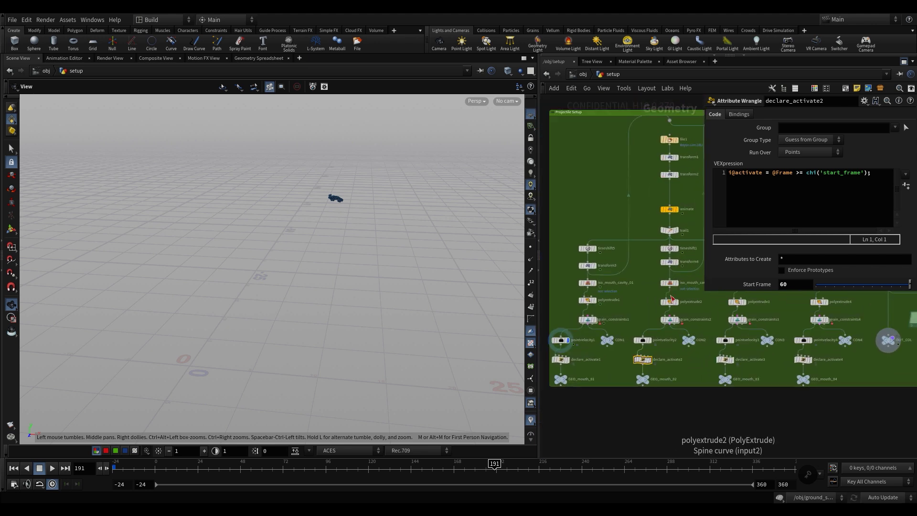
# - Display iso_mouth_cavity_02 and polyextrude3, and frame the third mouth's geometry in the viewport
pyautogui.click(677, 284)
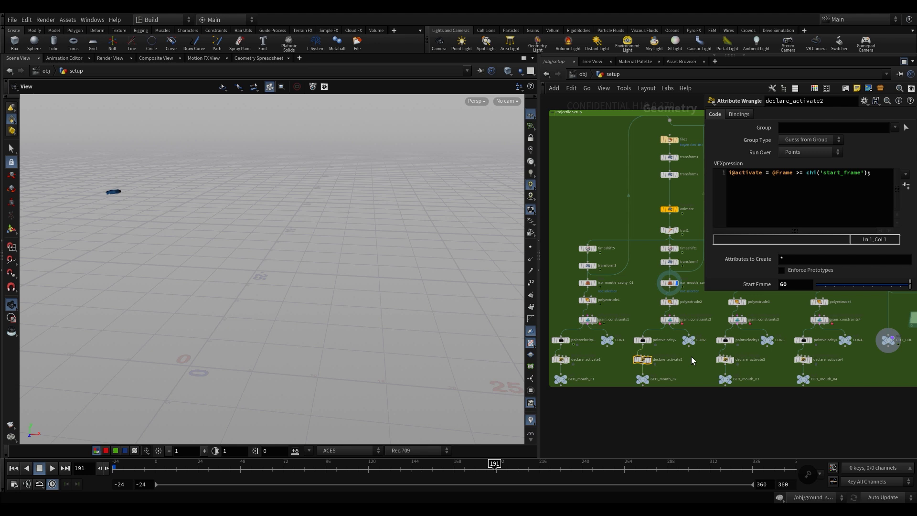
pyautogui.click(744, 301)
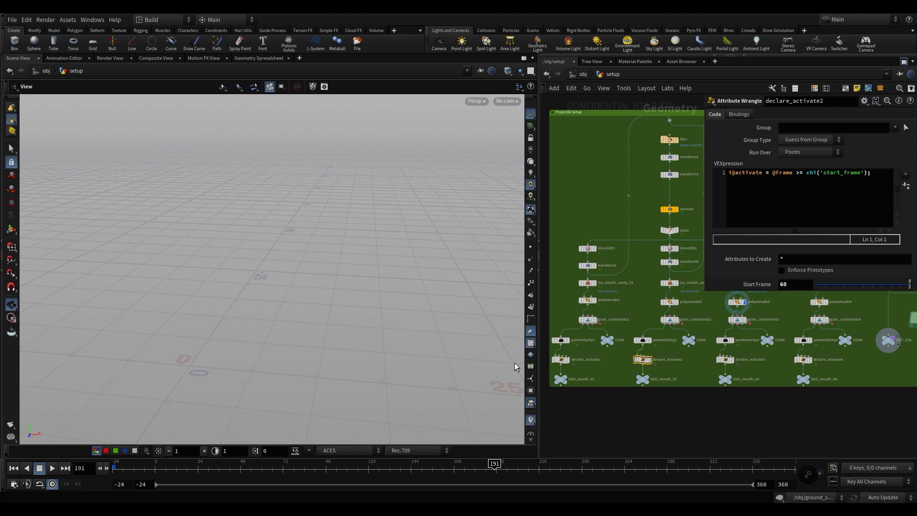
pyautogui.press('f')
pyautogui.scroll(-5, 248, 363)
pyautogui.scroll(-3, 248, 363)
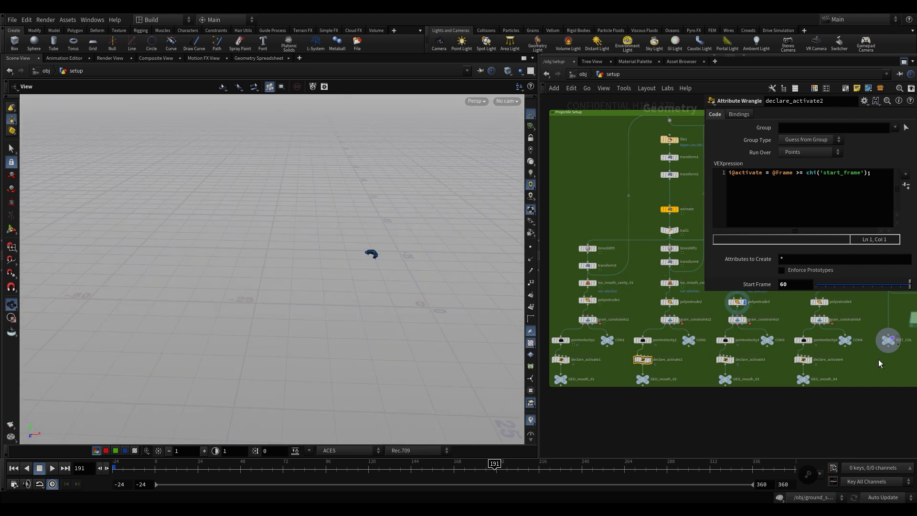
# - Inspect the start frames of declare_activate3 and declare_activate4
pyautogui.click(724, 363)
pyautogui.click(802, 360)
pyautogui.moveTo(681, 383); pyautogui.dragTo(658, 380, button='middle')
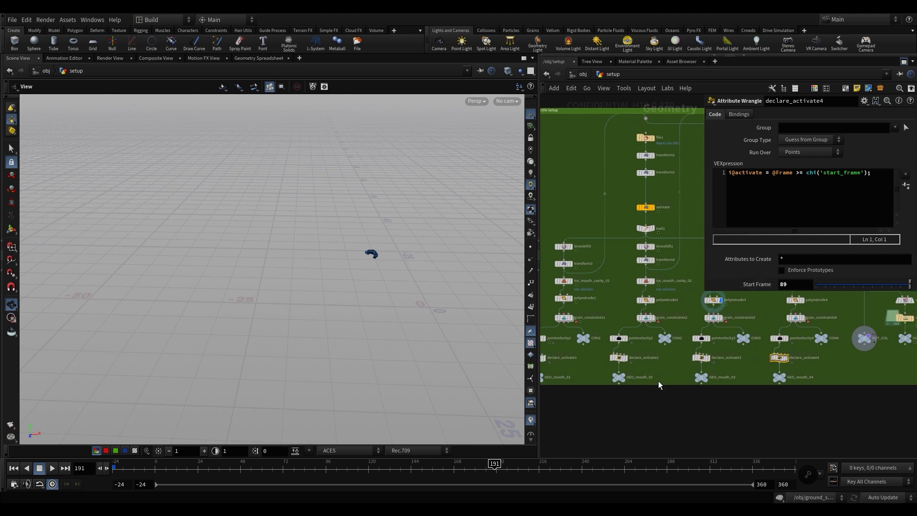
pyautogui.scroll(-3, 658, 380)
pyautogui.scroll(2, 637, 385)
pyautogui.moveTo(624, 348); pyautogui.dragTo(696, 357, button='middle')
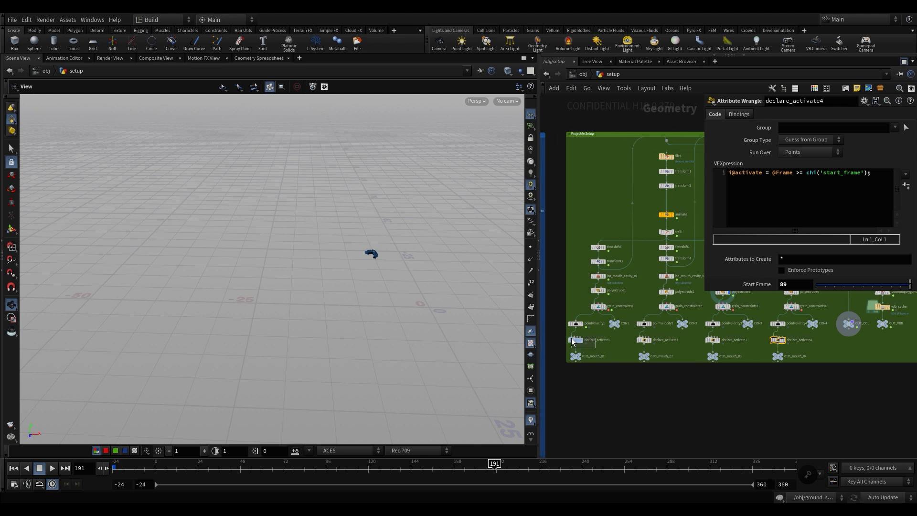
# - Go through the declare_activate nodes again in order to compare the start frames of all four mouths
pyautogui.click(575, 340)
pyautogui.scroll(2, 664, 342)
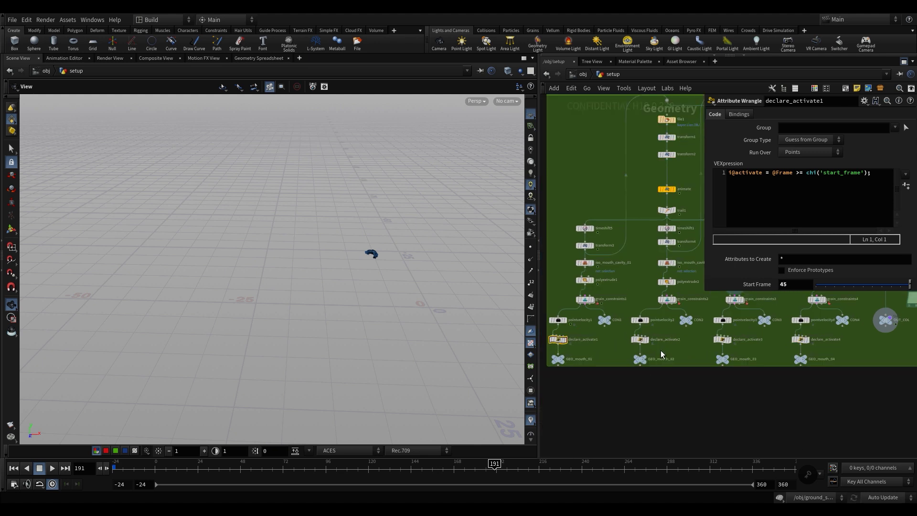
pyautogui.moveTo(652, 340); pyautogui.dragTo(654, 340)
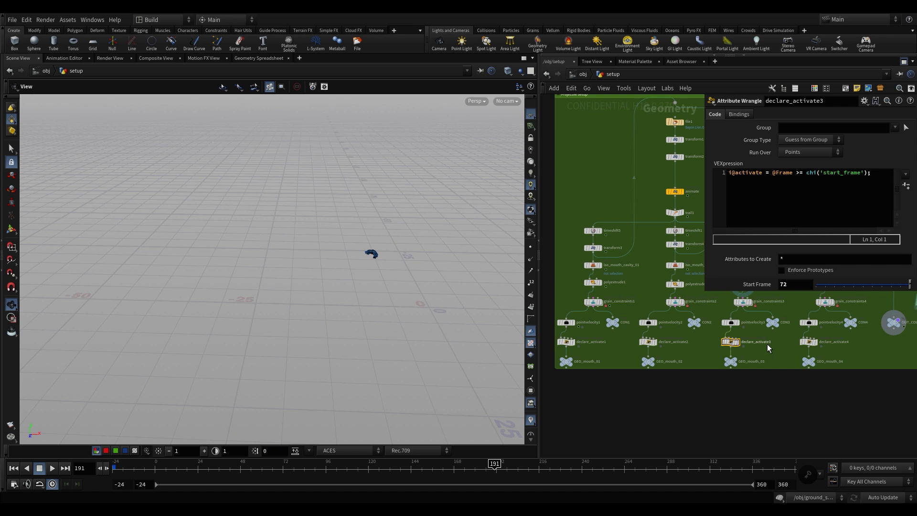
pyautogui.click(809, 342)
pyautogui.moveTo(710, 348); pyautogui.dragTo(714, 351, button='middle')
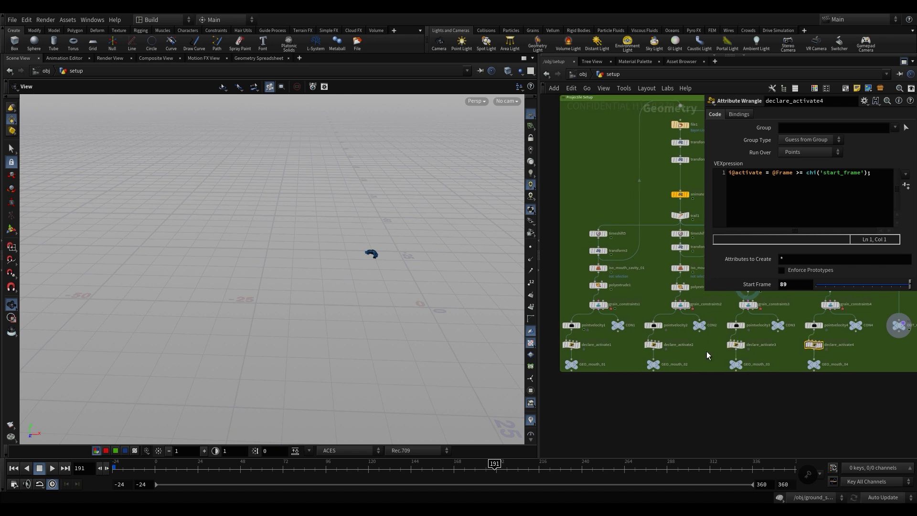
pyautogui.click(578, 342)
pyautogui.moveTo(731, 376); pyautogui.dragTo(711, 402, button='middle')
pyautogui.scroll(-4, 719, 400)
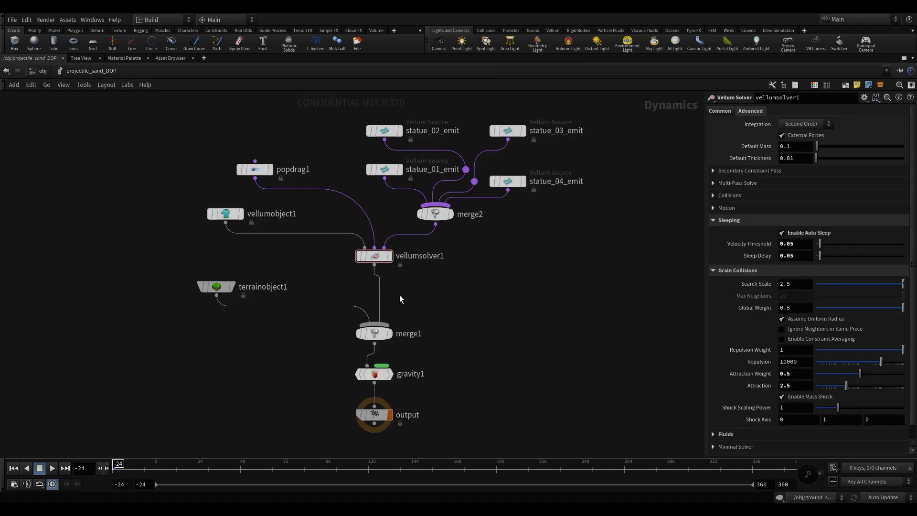
# - In projectile_sand_DOP, inspect the statue emitters' Vellum Source paths and activation expressions, widening the parameter area to read them fully
pyautogui.click(385, 169)
pyautogui.moveTo(358, 150); pyautogui.dragTo(397, 138)
pyautogui.click(508, 130)
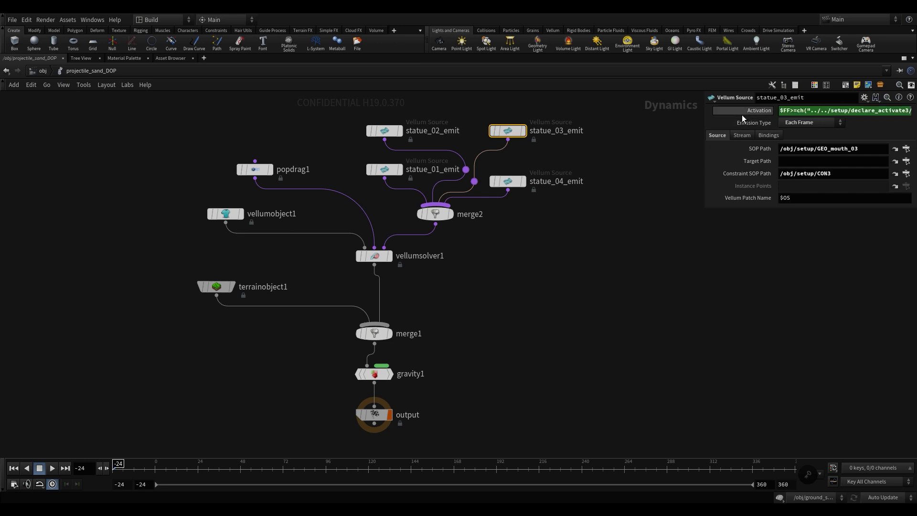
pyautogui.moveTo(703, 206); pyautogui.dragTo(601, 262)
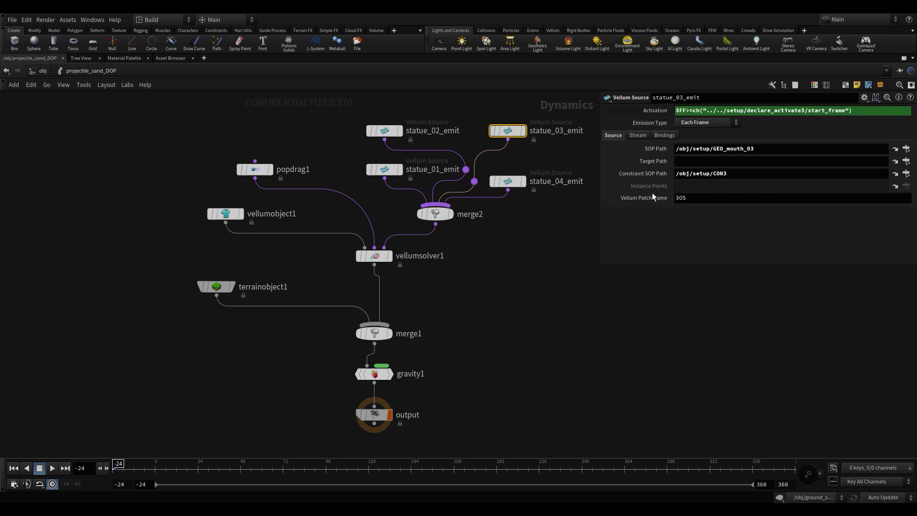
pyautogui.click(515, 182)
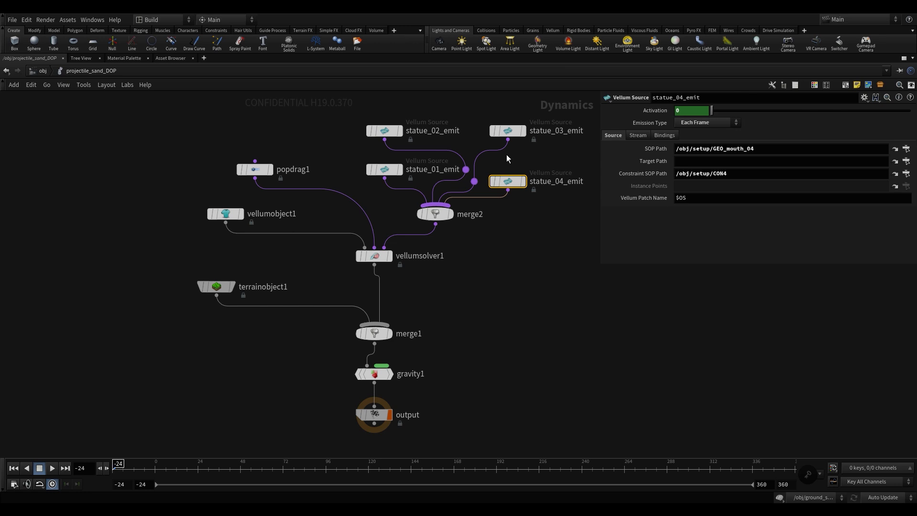
pyautogui.click(657, 114)
# - Inspect terrainobject1's source path and collision settings, and popdrag1's air resistance and Ignore Mass options
pyautogui.moveTo(448, 297); pyautogui.dragTo(461, 306, button='middle')
pyautogui.moveTo(178, 317); pyautogui.dragTo(252, 280)
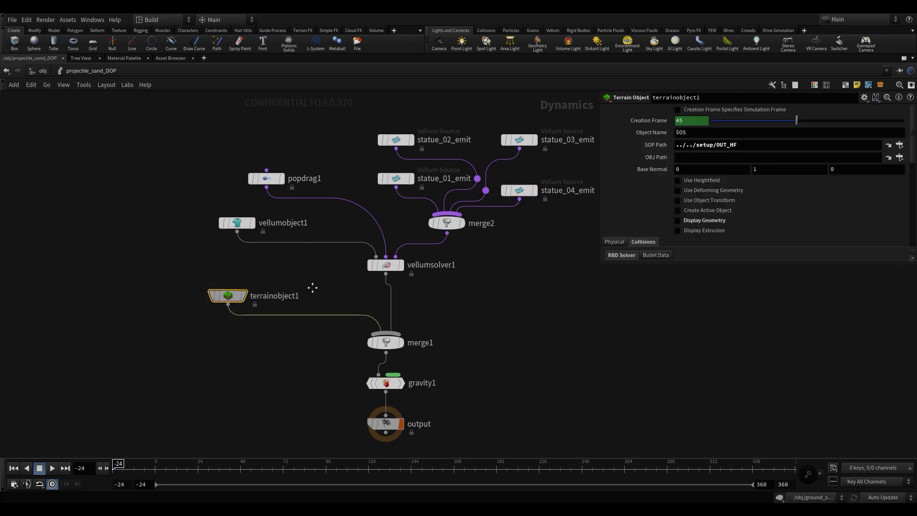
pyautogui.moveTo(311, 287); pyautogui.dragTo(296, 291, button='middle')
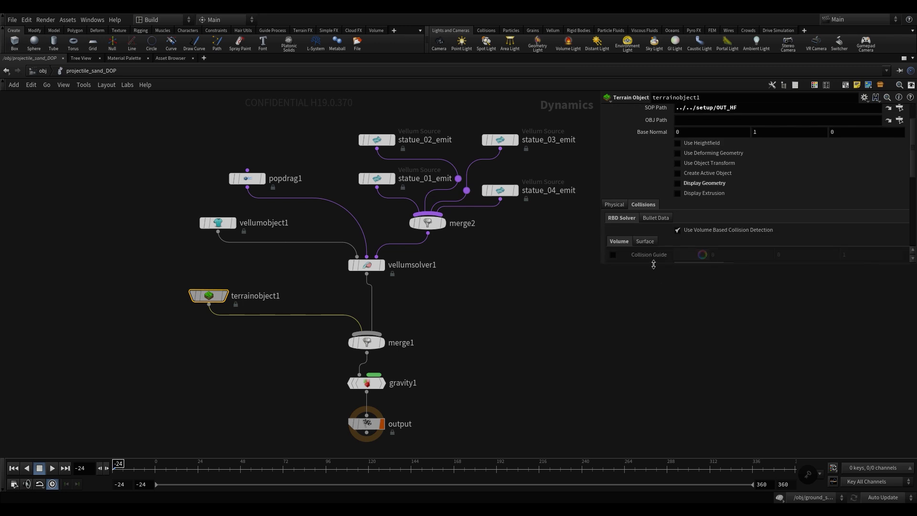
pyautogui.moveTo(458, 307); pyautogui.dragTo(469, 315, button='middle')
pyautogui.click(258, 186)
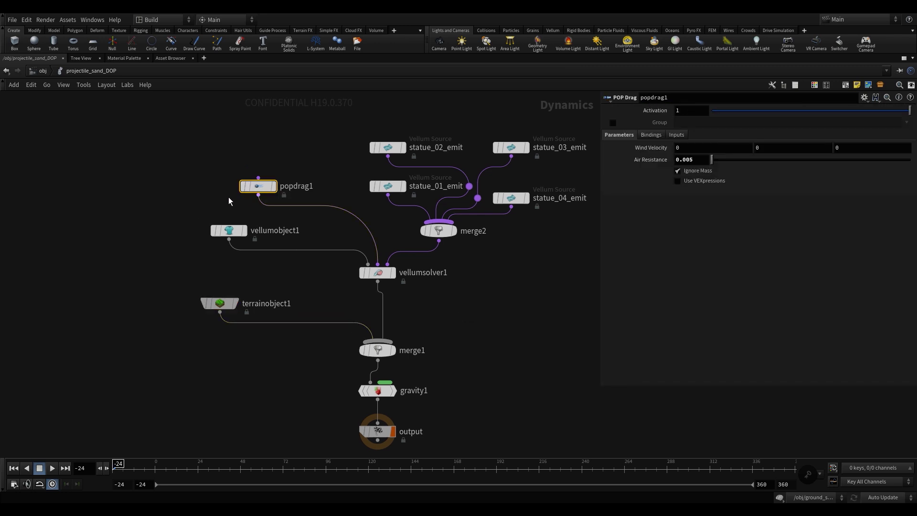
pyautogui.moveTo(210, 191); pyautogui.dragTo(185, 187, button='middle')
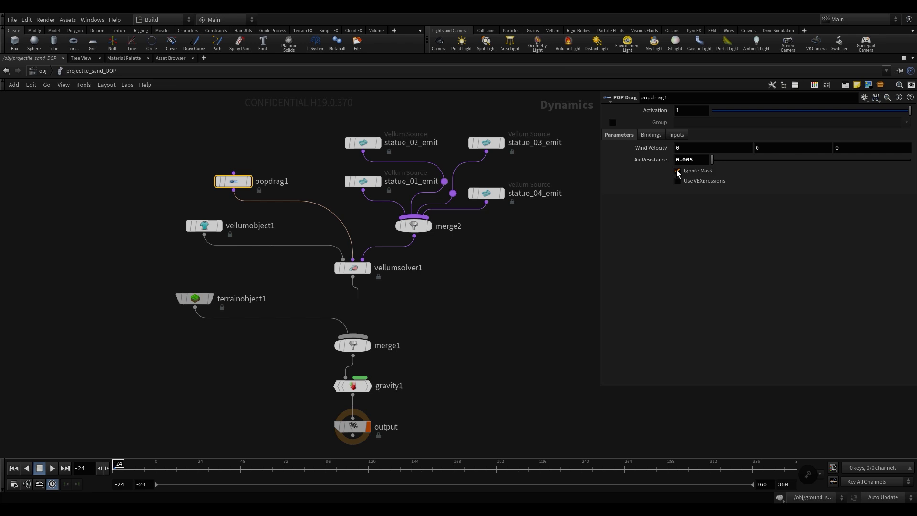
# - Inspect vellumsolver1's time scale, substeps, constraint iterations and friction, and its advanced sleeping and grain collision settings
pyautogui.moveTo(431, 280); pyautogui.dragTo(444, 280, button='middle')
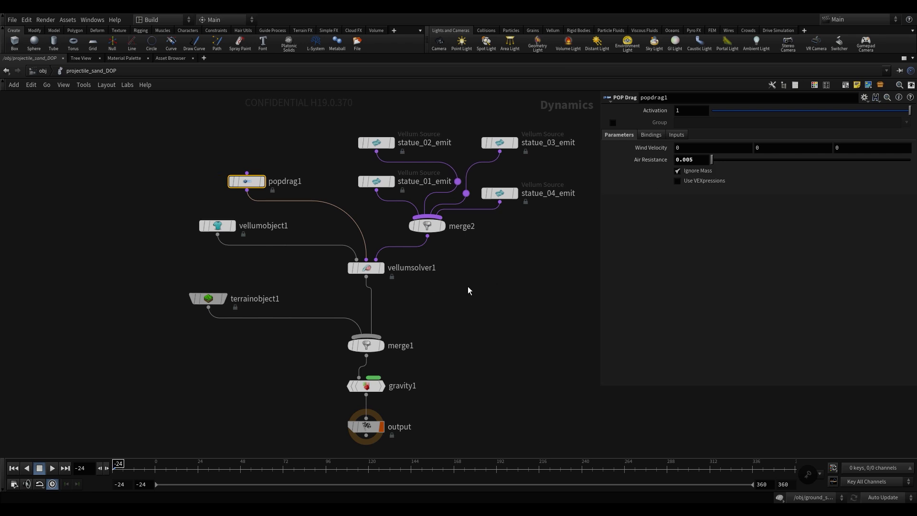
pyautogui.click(444, 301)
pyautogui.click(363, 267)
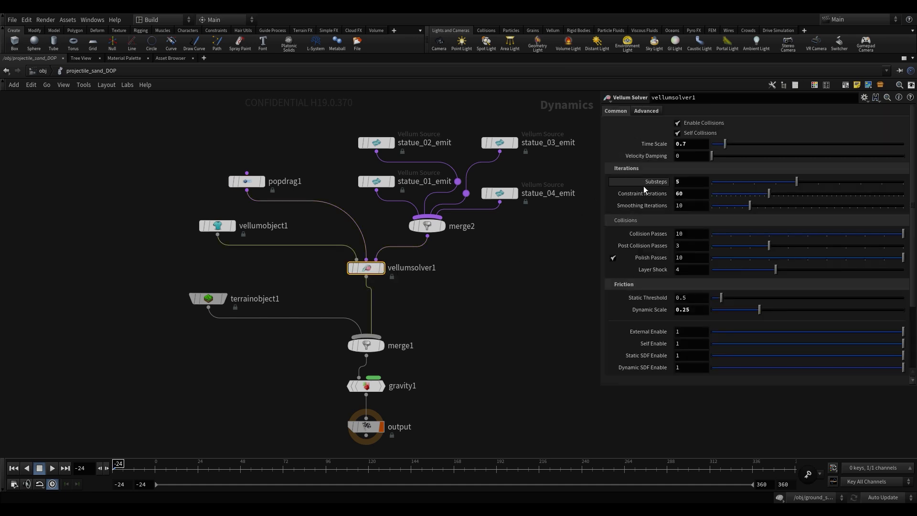
pyautogui.click(642, 110)
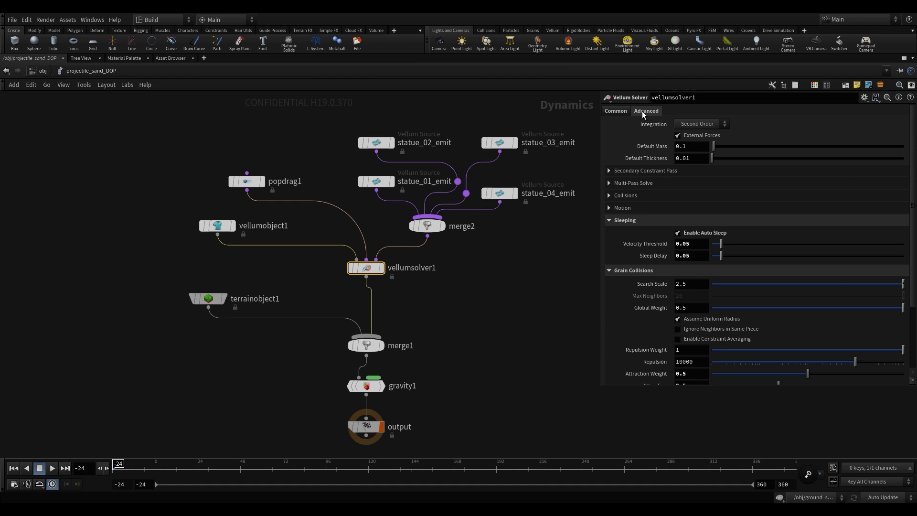
pyautogui.scroll(-1, 635, 196)
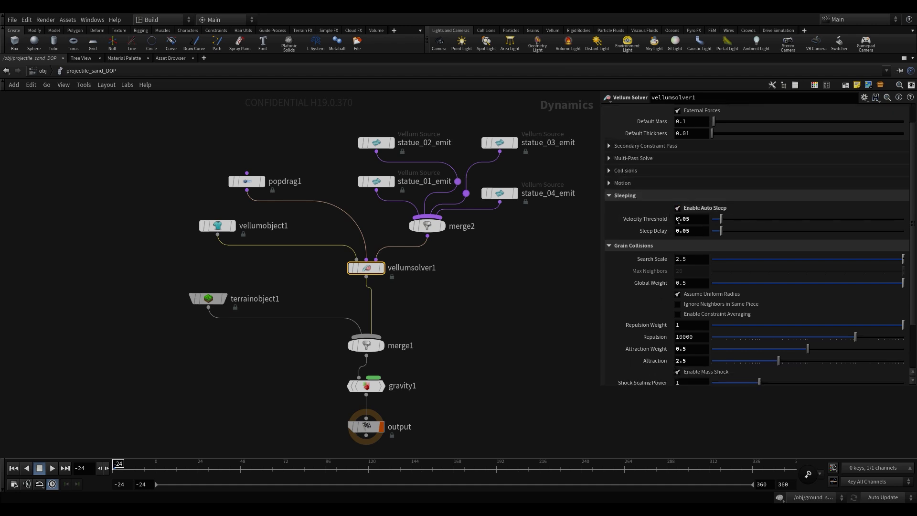
pyautogui.scroll(-1, 638, 282)
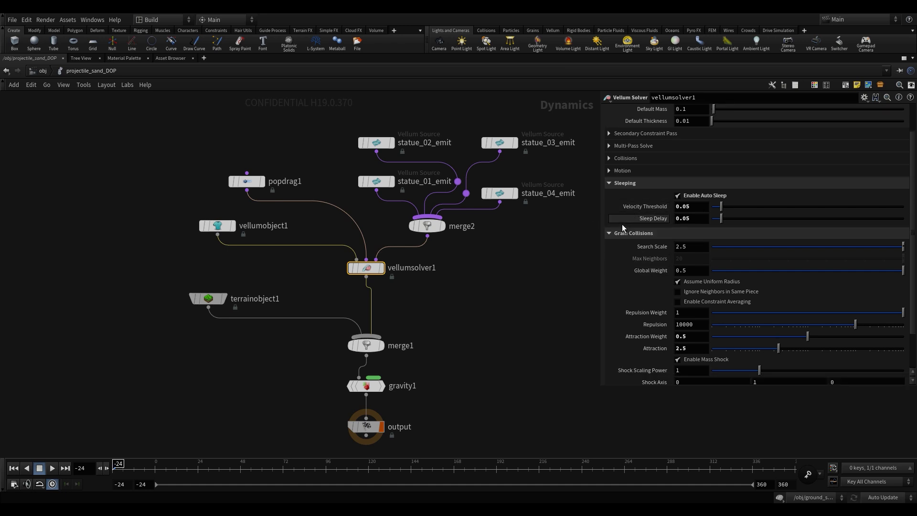
pyautogui.scroll(-1, 634, 253)
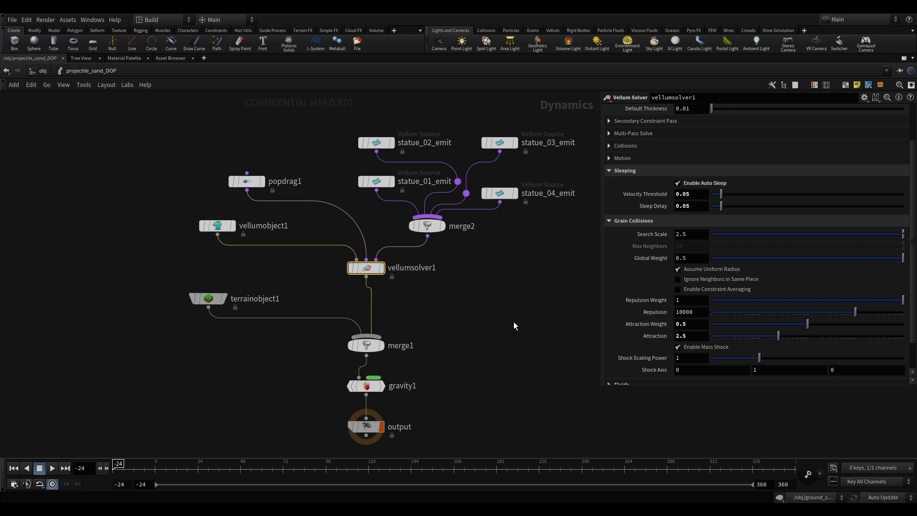
# - Look over the import and cache nodes in projectile_sand, and review vellumsolver1's Grain Collisions and Fluids settings again
pyautogui.click(490, 289)
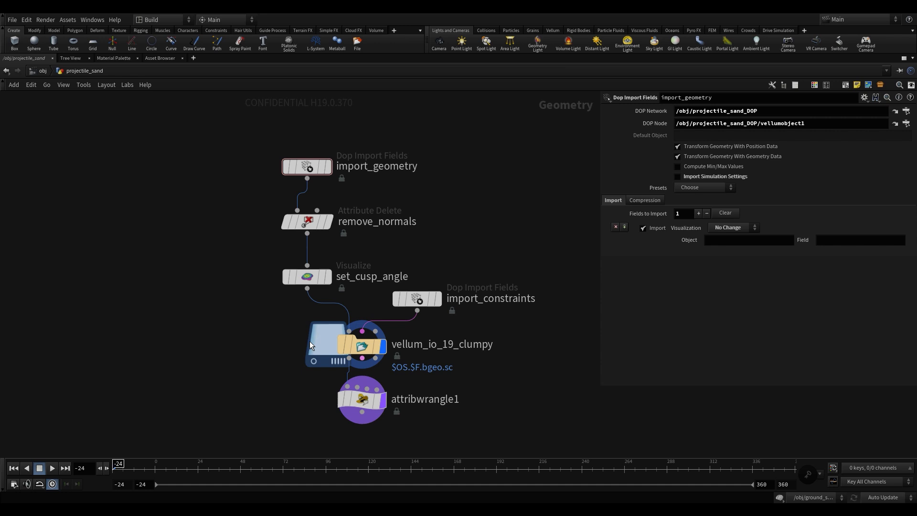
pyautogui.moveTo(323, 385); pyautogui.dragTo(355, 415)
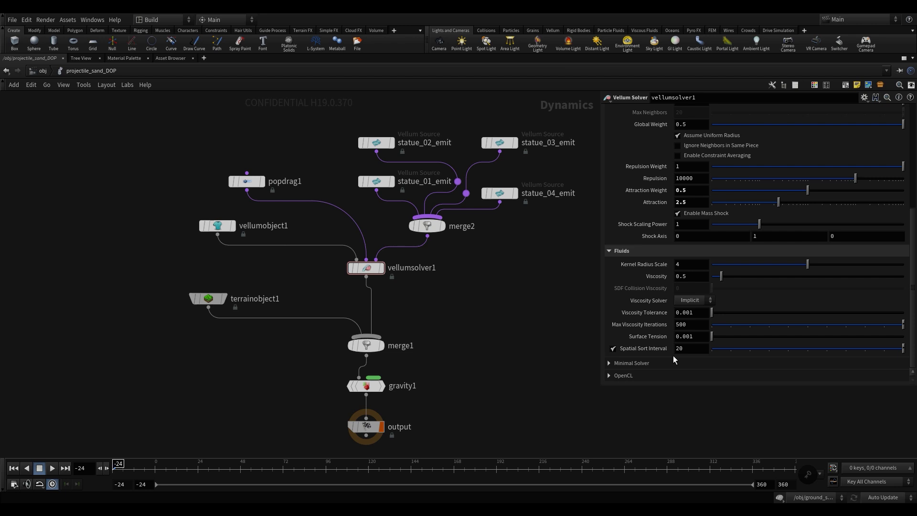
pyautogui.scroll(2, 651, 356)
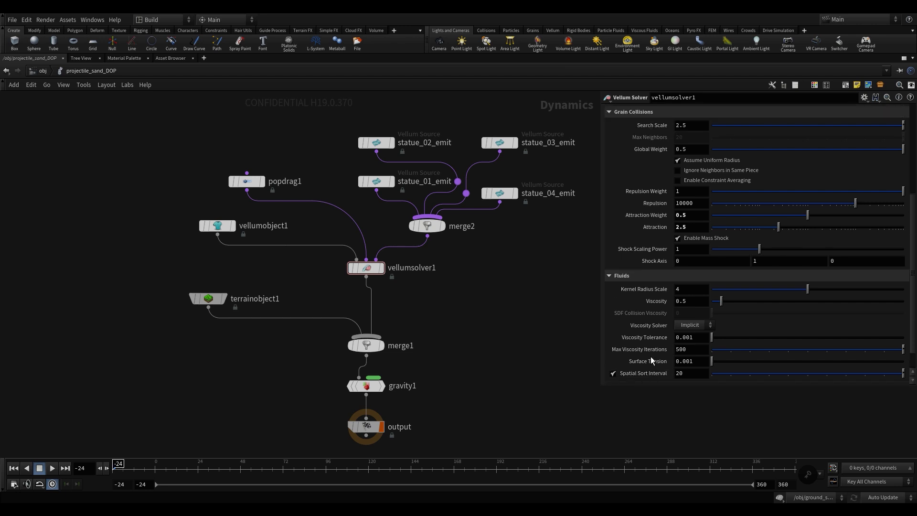
pyautogui.scroll(3, 649, 358)
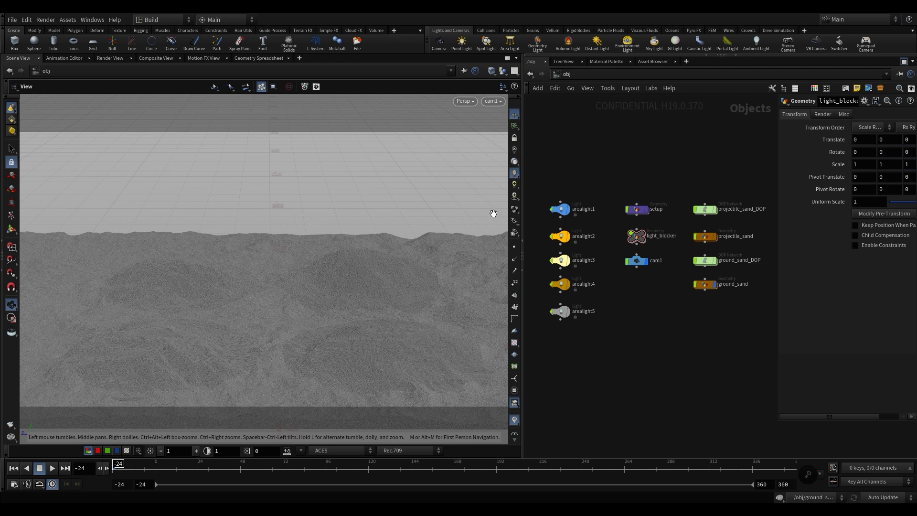
# - Show the scene lighting in the viewport, and open light_blocker to view its wireframed grid framed from an angle
pyautogui.click(514, 210)
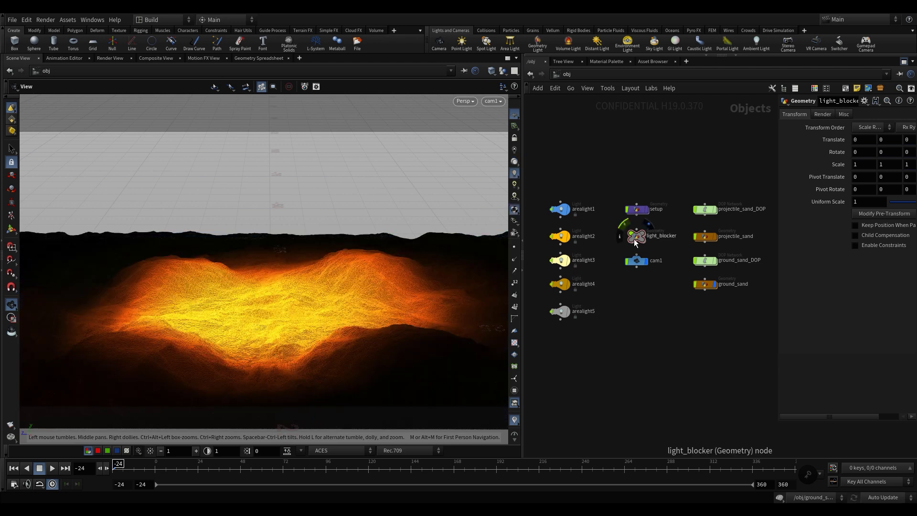
pyautogui.doubleClick(636, 236)
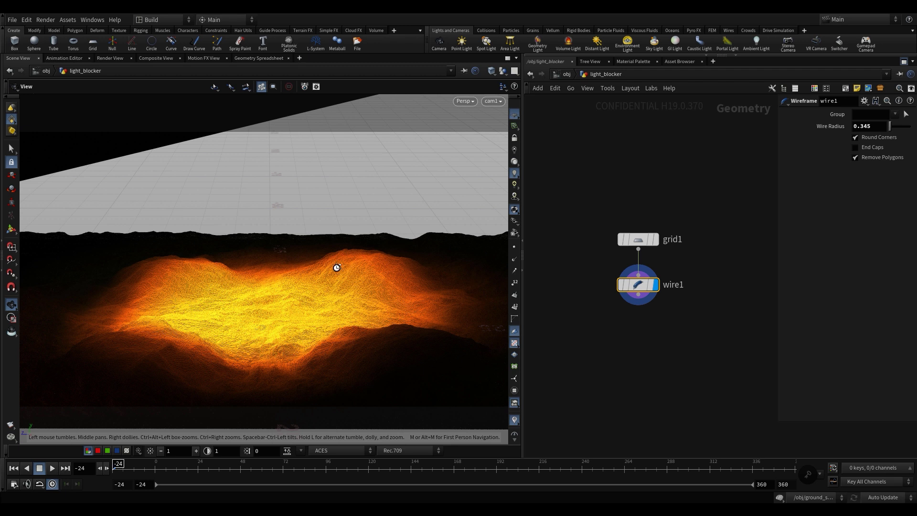
pyautogui.press('f')
pyautogui.moveTo(255, 277); pyautogui.dragTo(249, 254)
pyautogui.scroll(3, 287, 225)
pyautogui.scroll(2, 492, 107)
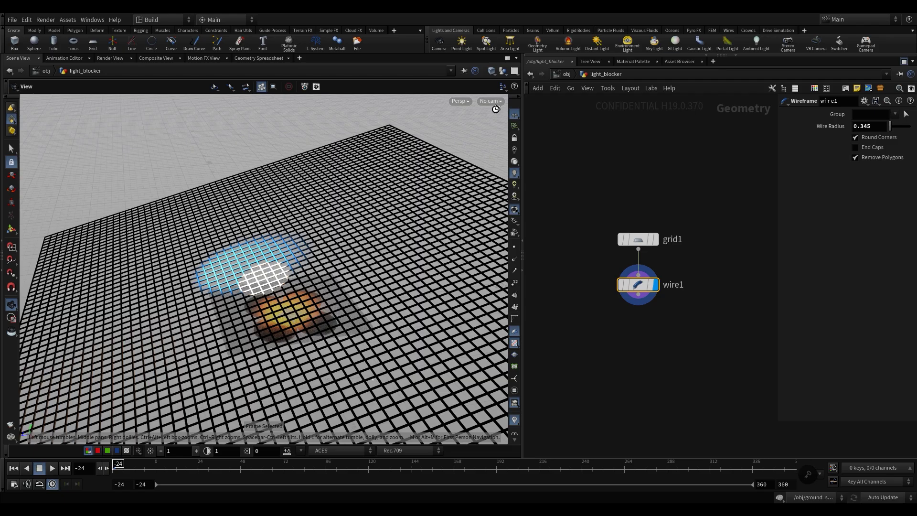